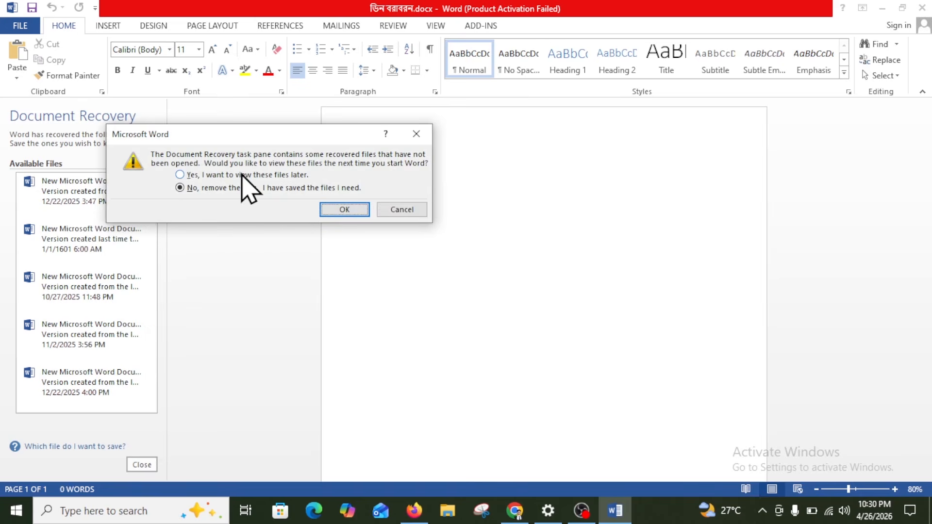
Keep the recovered files for later, close the prompt, and set the font to Kalpurush
{"action": "left_click", "coordinate": [243, 174]}
{"action": "left_click", "coordinate": [322, 210]}
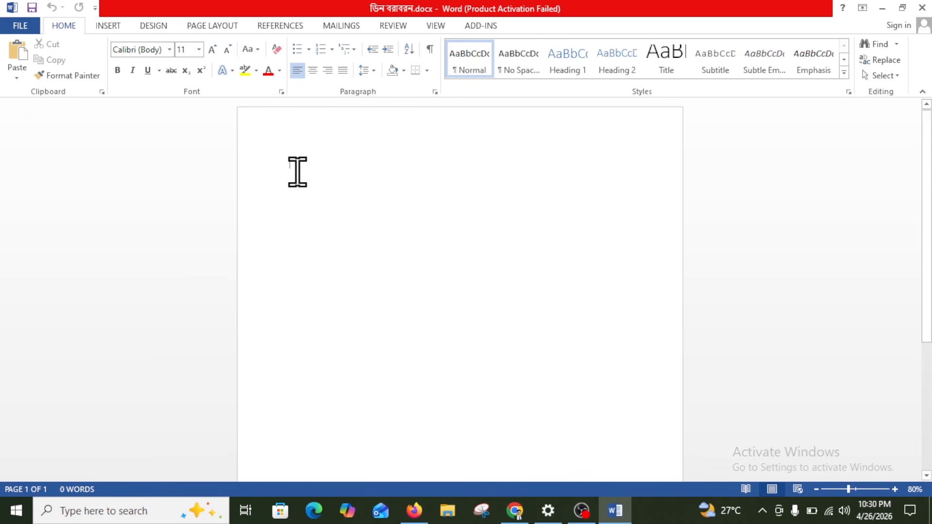
{"action": "scroll", "coordinate": [298, 173], "scroll_direction": "up", "scroll_amount": 3}
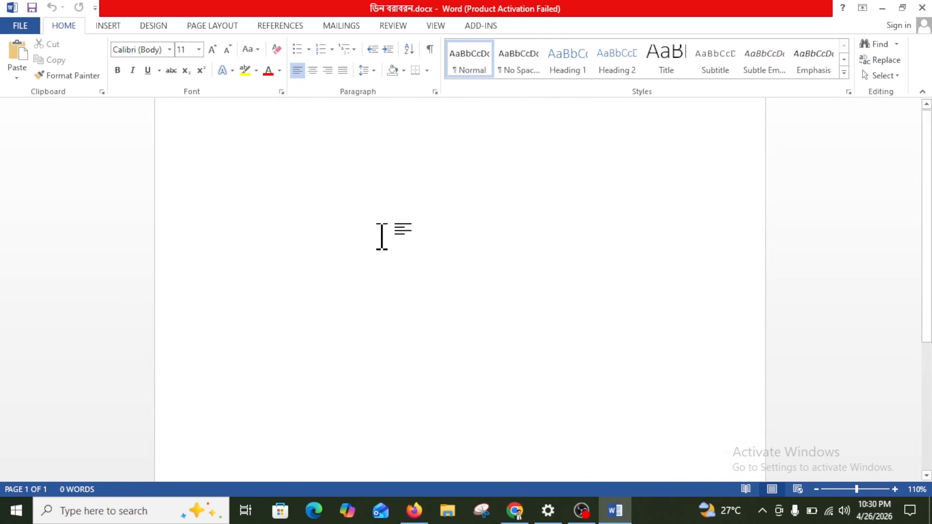
{"action": "left_click", "coordinate": [169, 49]}
{"action": "left_click", "coordinate": [172, 152]}
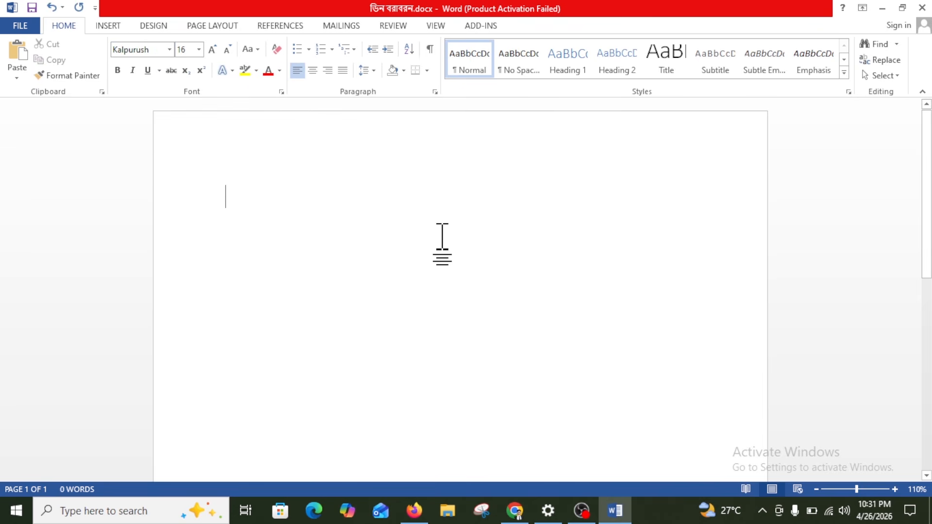
Type 'তারিখ: 26-04-2026' and the address lines বরাবর ডিন … জাতীয় বিশ্ববিদ্যালয় গাজীপুর
{"action": "type", "text": "তারি"}
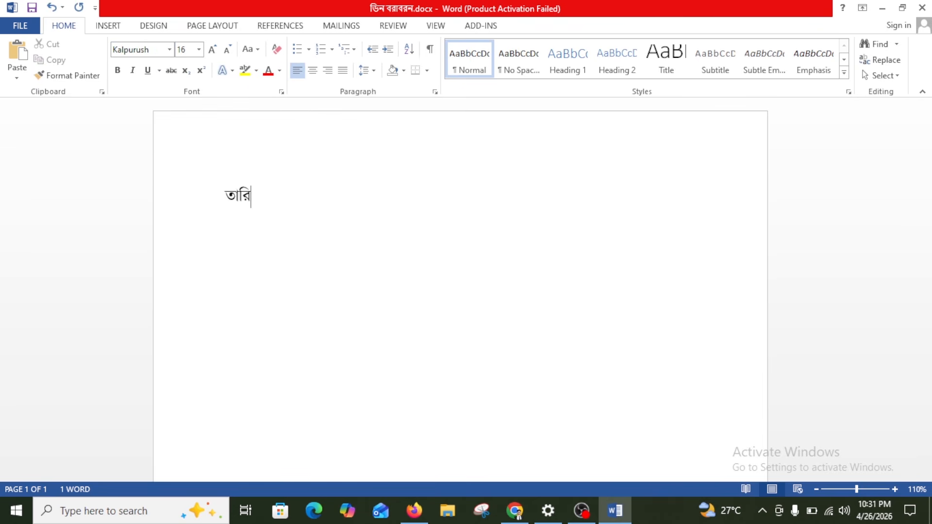
{"action": "type", "text": "খ: 26-04-2026"}
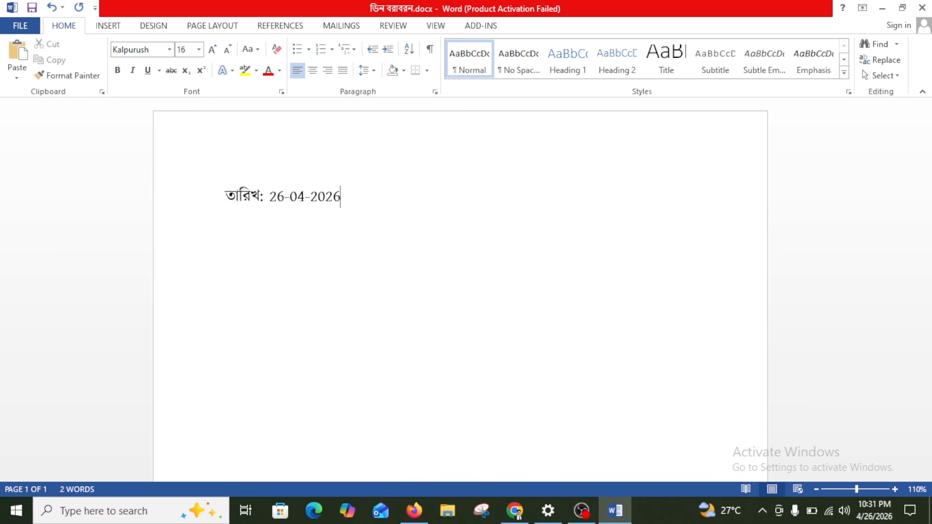
{"action": "type", "text": " খি"}
{"action": "type", "text": "বরাবর"}
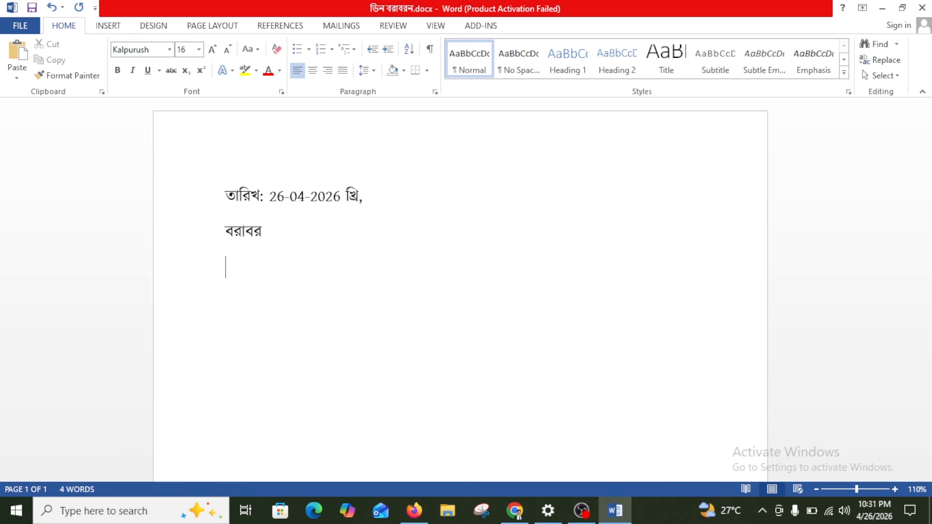
{"action": "type", "text": "ডিন"}
{"action": "type", "text": "স্নাতকপ"}
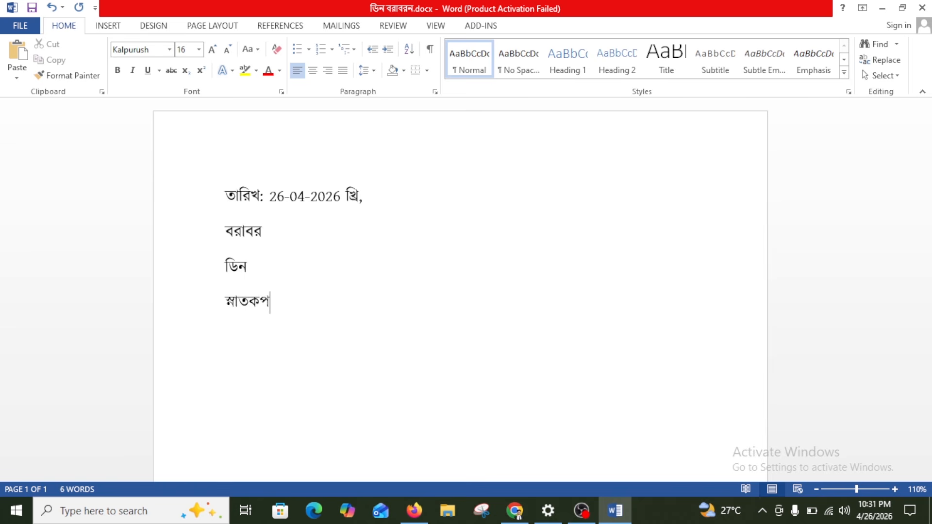
{"action": "type", "text": "ূর্ব"}
{"action": "key", "text": "BackSpace"}
{"action": "key", "text": "BackSpace"}
{"action": "key", "text": "BackSpace"}
{"action": "key", "text": "BackSpace"}
{"action": "type", "text": "র্ব শিক্ষাবিষয়ক সক"}
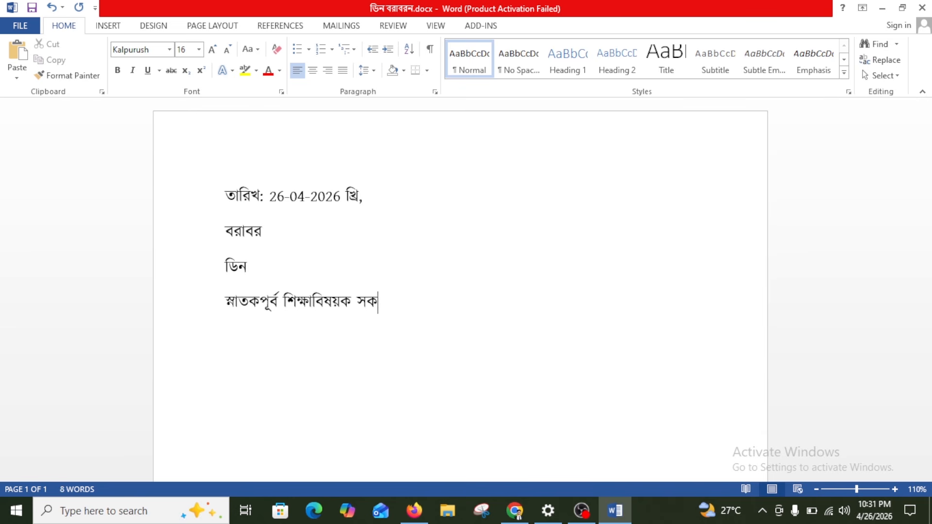
{"action": "key", "text": "BackSpace"}
{"action": "type", "text": "কুলজাতী"}
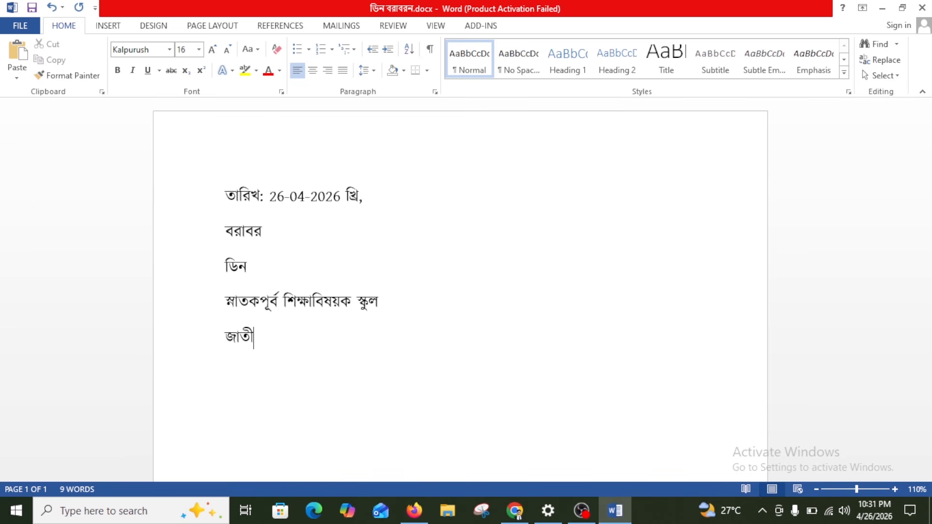
{"action": "type", "text": "য় বিশ্ব"}
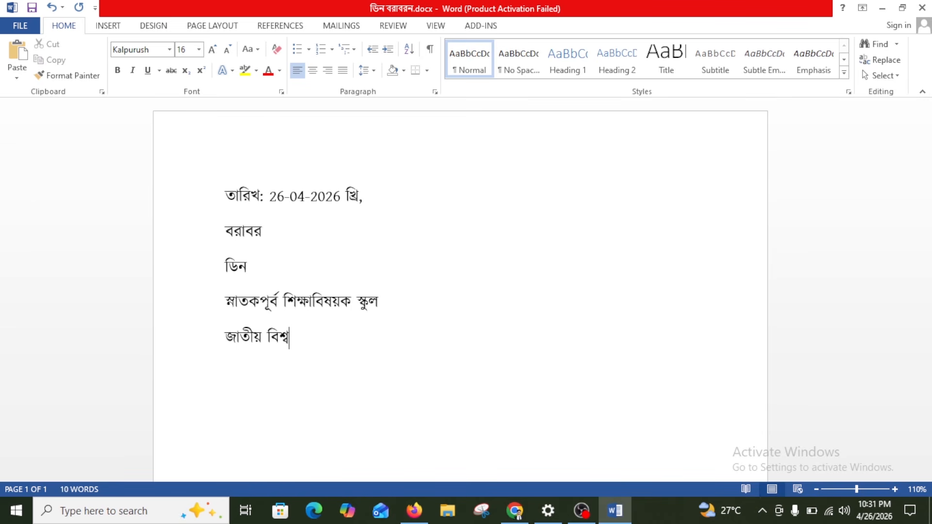
{"action": "type", "text": "বিদ্যালয় গাজ"}
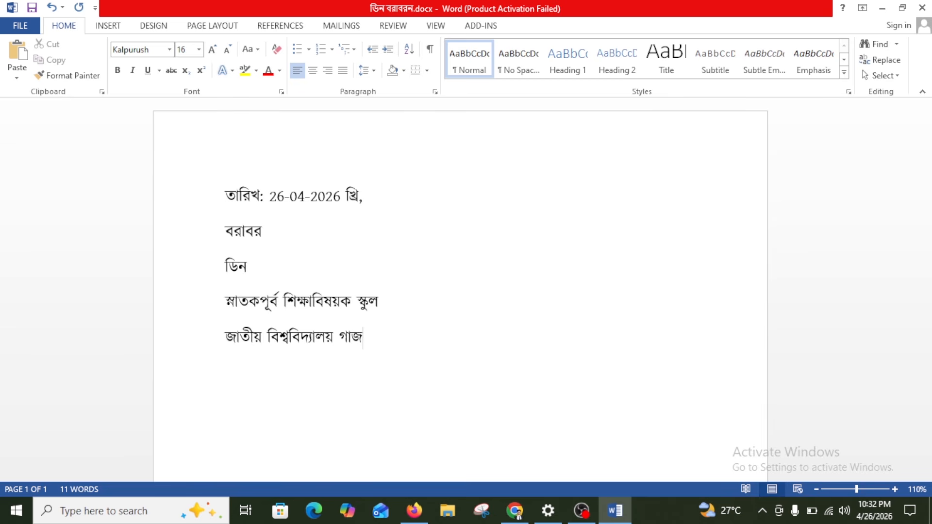
{"action": "type", "text": "ীপুর।"}
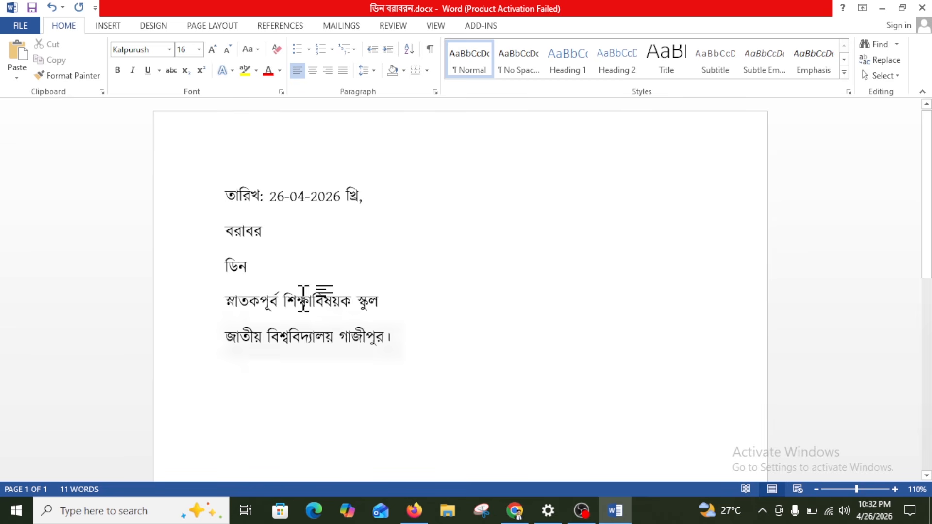
Set Spacing After to 0 pt for all the address lines
{"action": "key", "text": "ctrl+a"}
{"action": "left_click", "coordinate": [213, 26]}
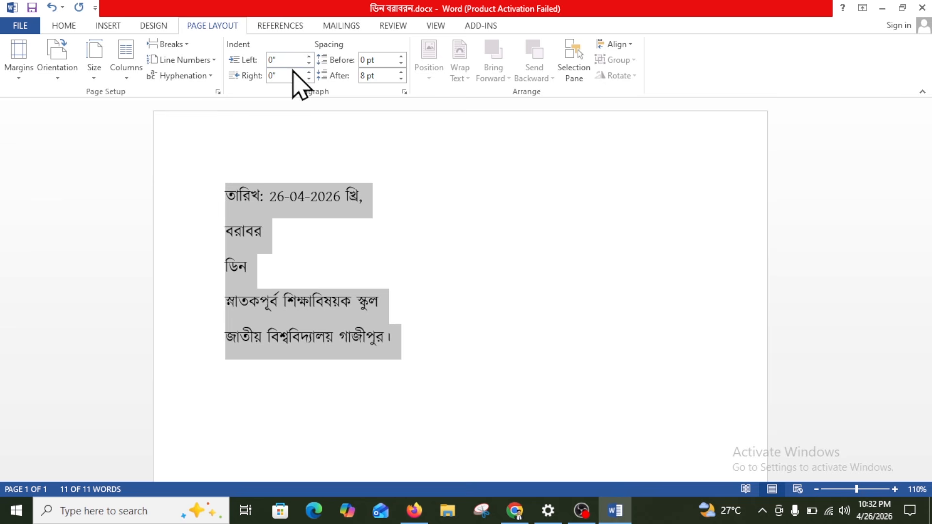
{"action": "left_click", "coordinate": [401, 79]}
{"action": "left_click", "coordinate": [401, 78]}
{"action": "left_click", "coordinate": [293, 234]}
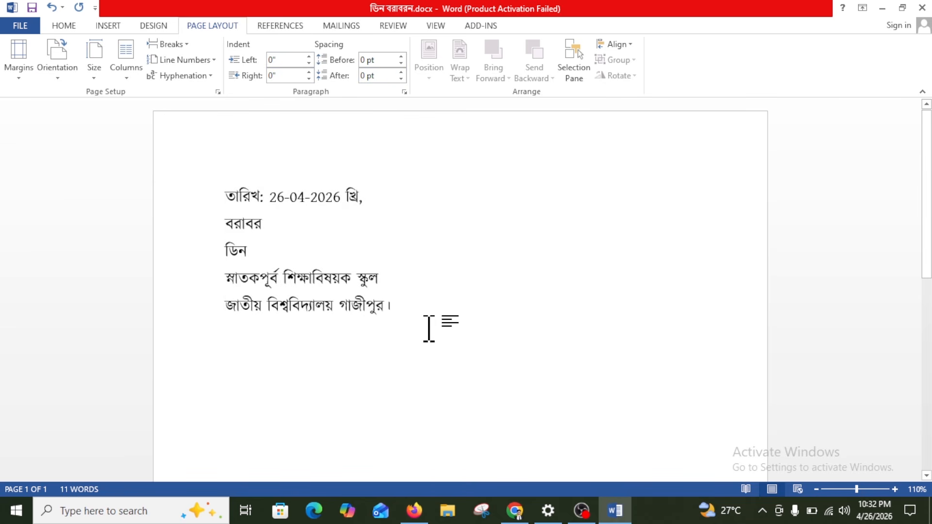
End the address with গাজীপুর-১৭০৪। and start a new paragraph below
{"action": "key", "text": "BackSpace"}
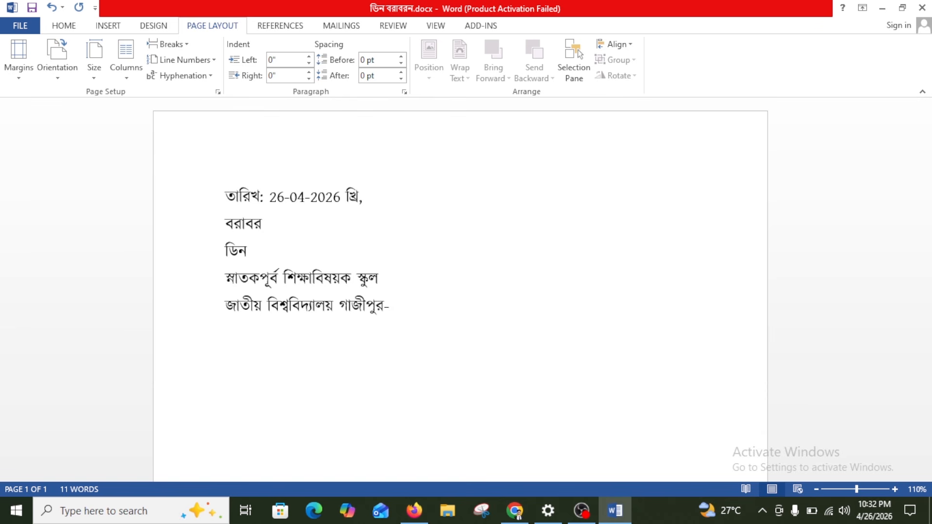
{"action": "type", "text": "-১৭০৪।"}
{"action": "key", "text": "Return"}
{"action": "key", "text": "Return"}
{"action": "type", "text": "বি"}
{"action": "key", "text": "BackSpace"}
{"action": "key", "text": "BackSpace"}
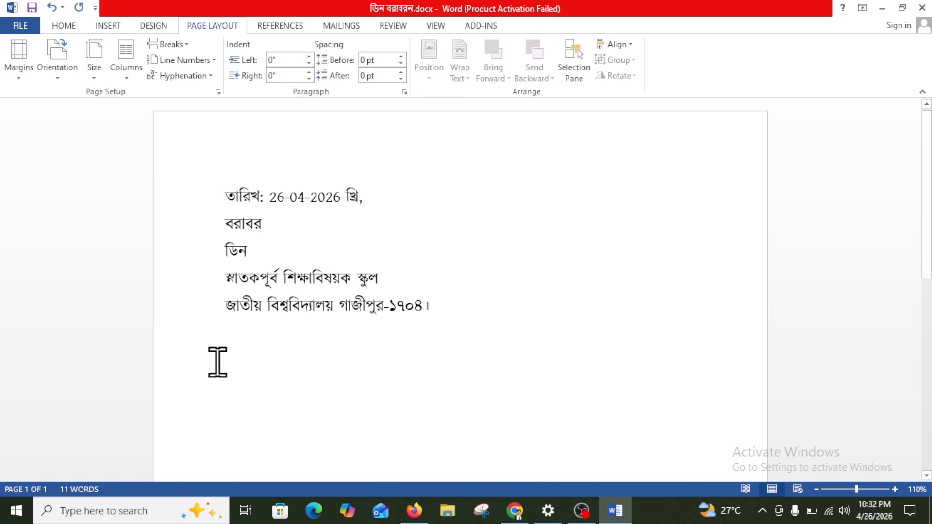
{"action": "scroll", "coordinate": [217, 364], "scroll_direction": "up", "scroll_amount": 3}
On the empty last line, begin the line 'মাধ্যম: অধ্যক্ষ,'
{"action": "left_click", "coordinate": [165, 158]}
{"action": "left_click_drag", "start_coordinate": [175, 168], "coordinate": [476, 312]}
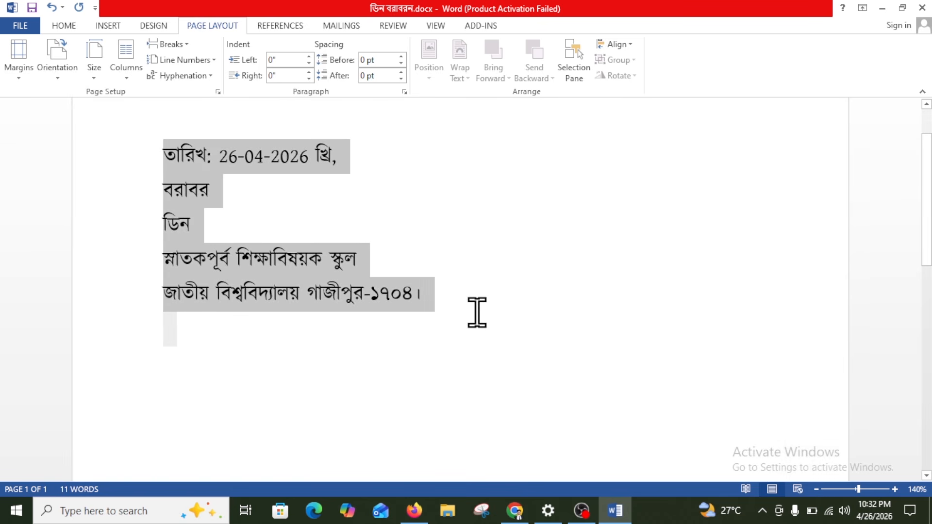
{"action": "scroll", "coordinate": [206, 264], "scroll_direction": "down", "scroll_amount": 1}
{"action": "left_click", "coordinate": [165, 268]}
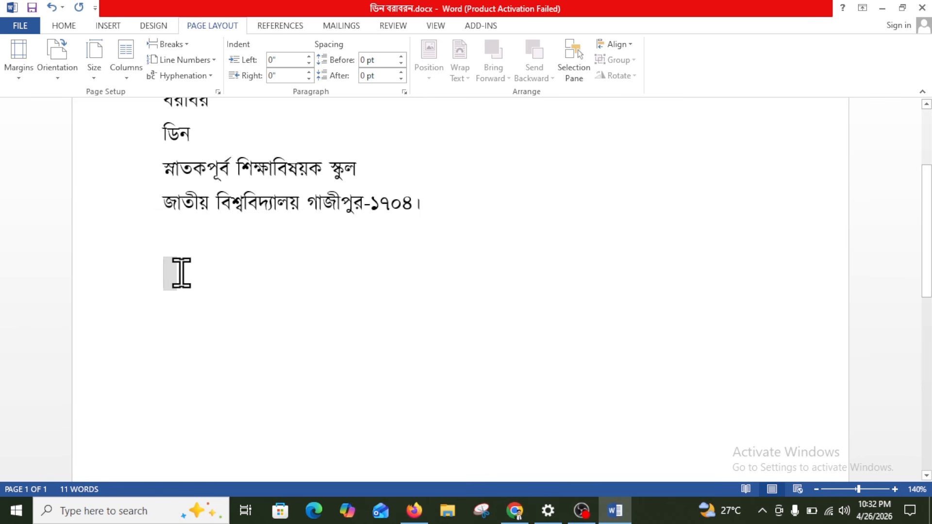
{"action": "type", "text": "মাধ্যাম"}
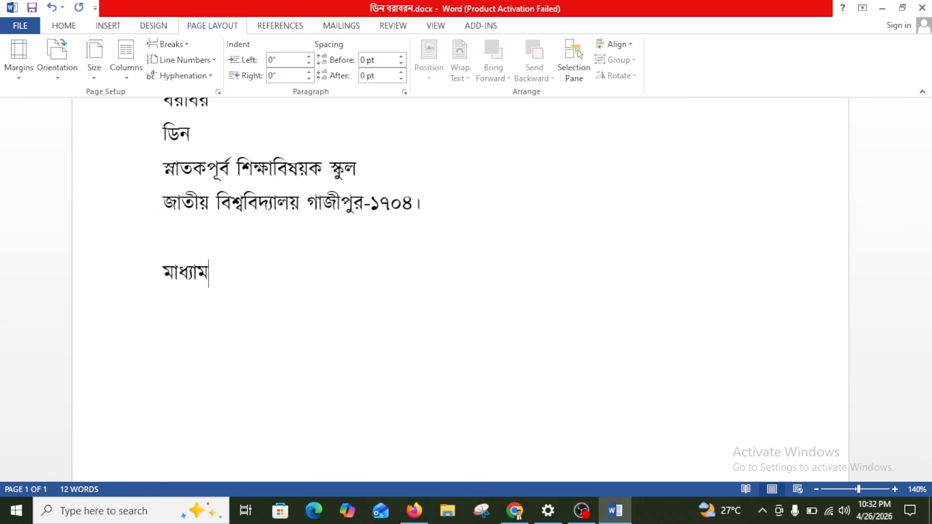
{"action": "type", "text": ":"}
{"action": "type", "text": " অ"}
{"action": "type", "text": "ধ"}
{"action": "type", "text": "্যক্ষ"}
{"action": "key", "text": "BackSpace"}
{"action": "key", "text": "BackSpace"}
{"action": "key", "text": "BackSpace"}
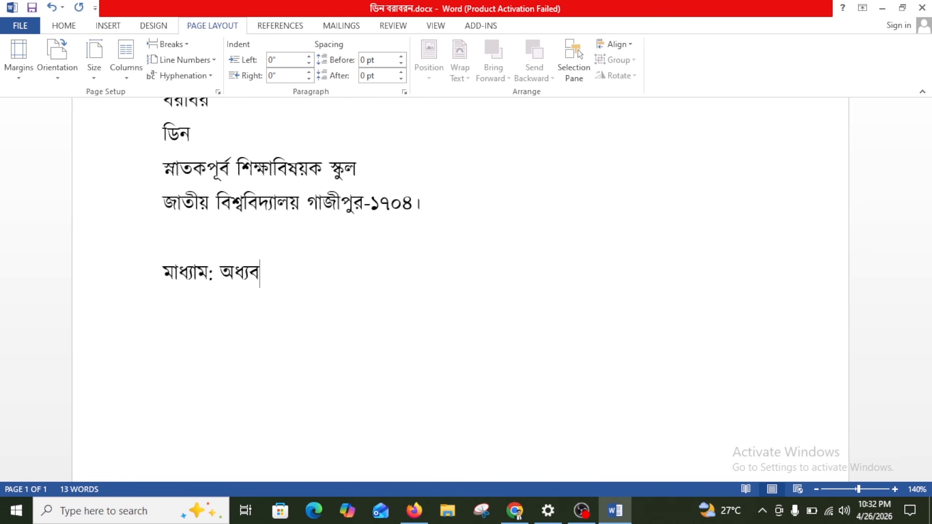
{"action": "type", "text": "ক্ষ,"}
Finish it with 'গাজীপুর সরকারি কলেজ, গাজীপুর।' and begin the subject 'বিষয়: ভর্তি বাতিলের জন্য আবে'
{"action": "type", "text": "গাজীটুর"}
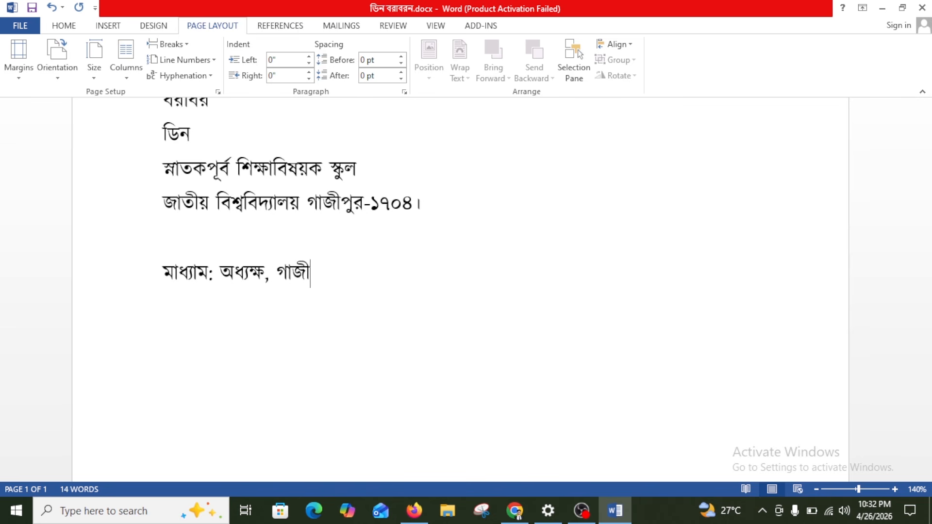
{"action": "key", "text": "BackSpace"}
{"action": "key", "text": "BackSpace"}
{"action": "key", "text": "BackSpace"}
{"action": "type", "text": "পুর সর"}
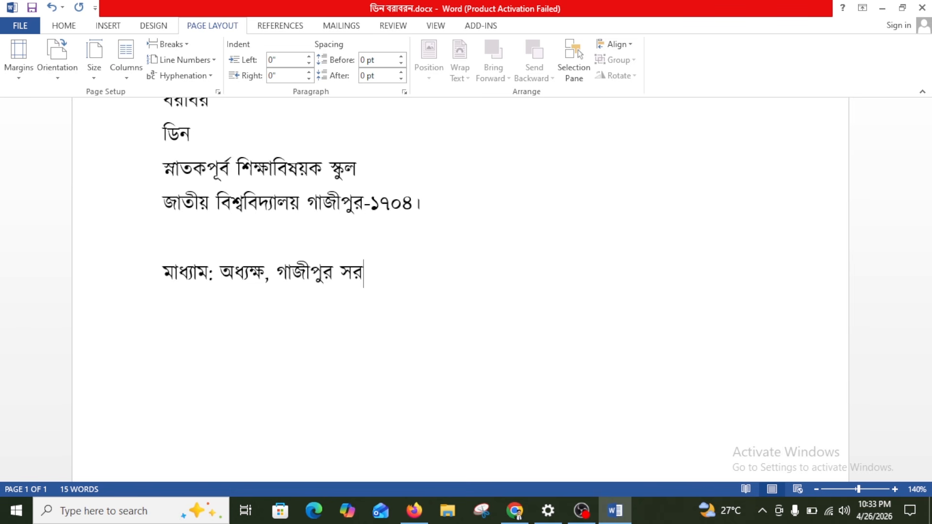
{"action": "type", "text": "কারি ক"}
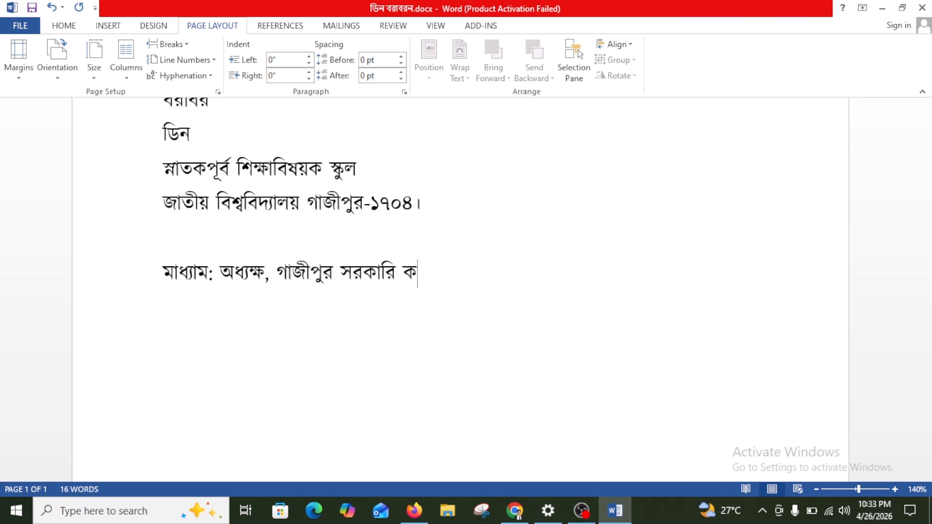
{"action": "type", "text": "লেজ"}
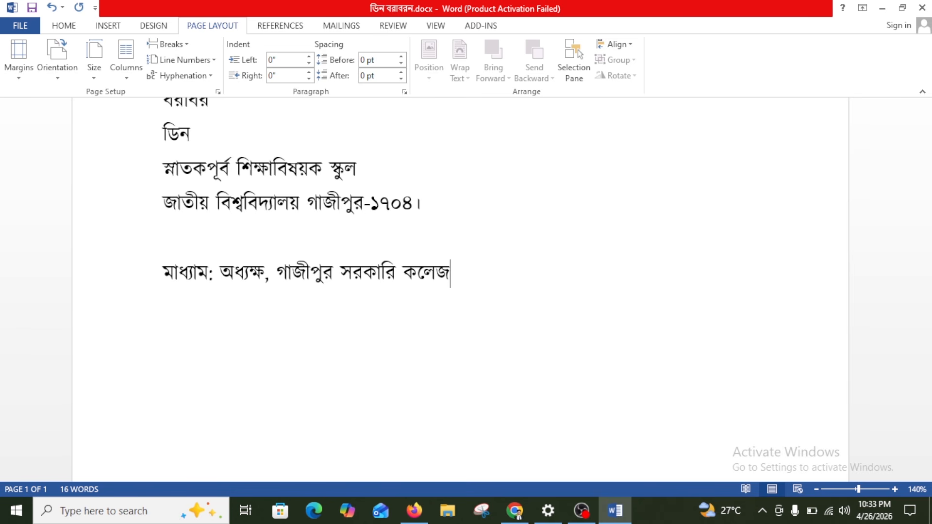
{"action": "type", "text": "ম"}
{"action": "key", "text": "BackSpace"}
{"action": "type", "text": ", গাচ"}
{"action": "key", "text": "BackSpace"}
{"action": "type", "text": "জীপুর।"}
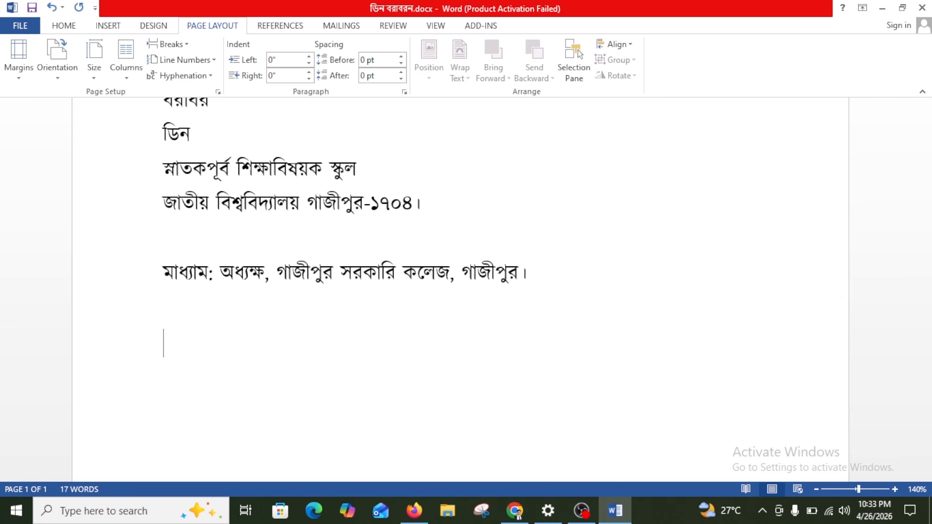
{"action": "type", "text": "বিষয়: "}
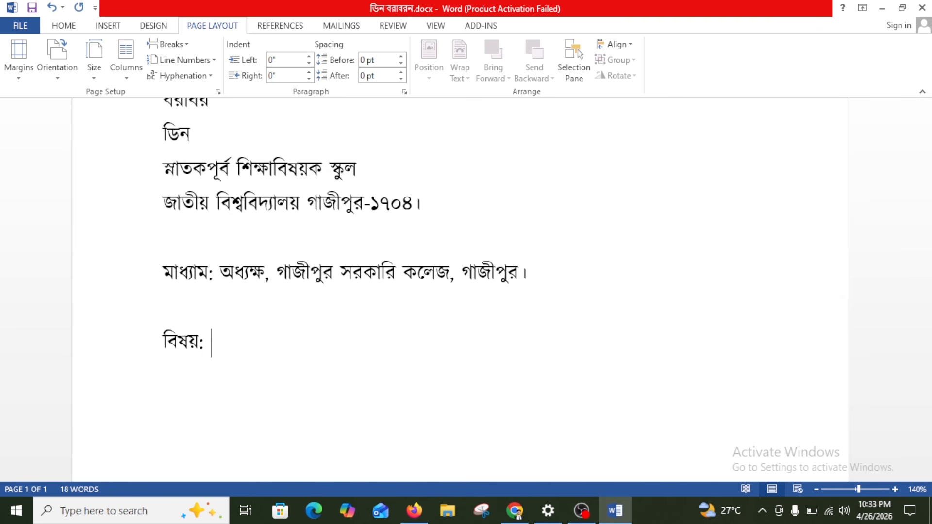
{"action": "type", "text": "ভতি বা"}
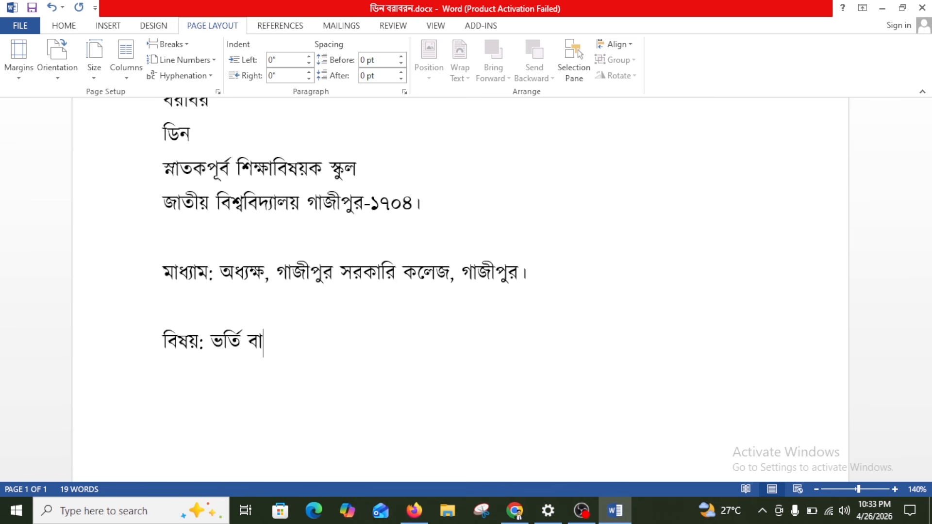
{"action": "type", "text": "তিলের "}
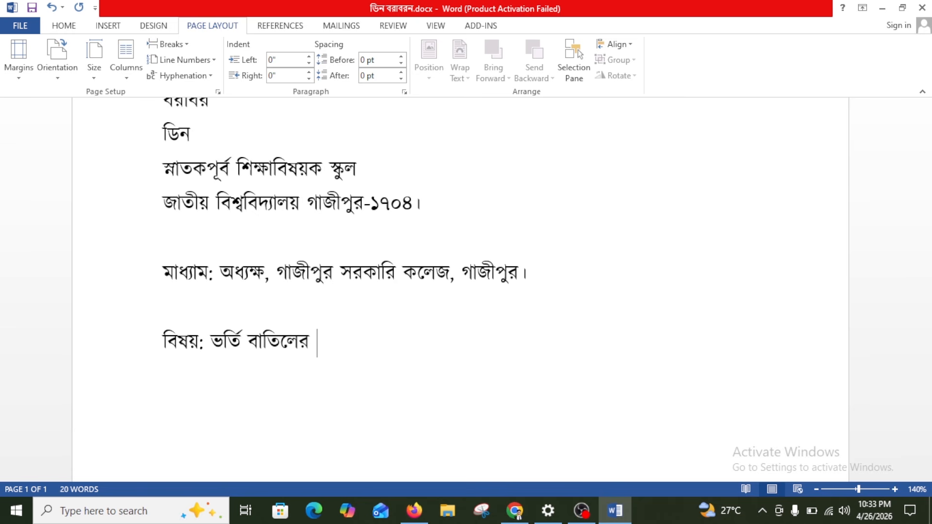
{"action": "type", "text": "জন্য আবেত"}
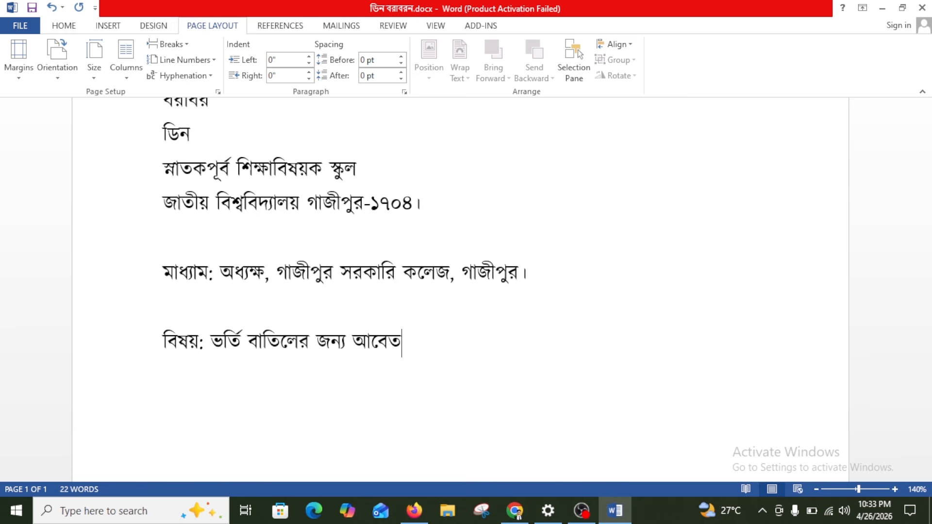
{"action": "key", "text": "BackSpace"}
End the subject with 'আবেদন।', then select the letter, address and মাধ্যম lines in turn
{"action": "type", "text": "দন।"}
{"action": "scroll", "coordinate": [174, 250], "scroll_direction": "down", "scroll_amount": 3, "text": "ctrl"}
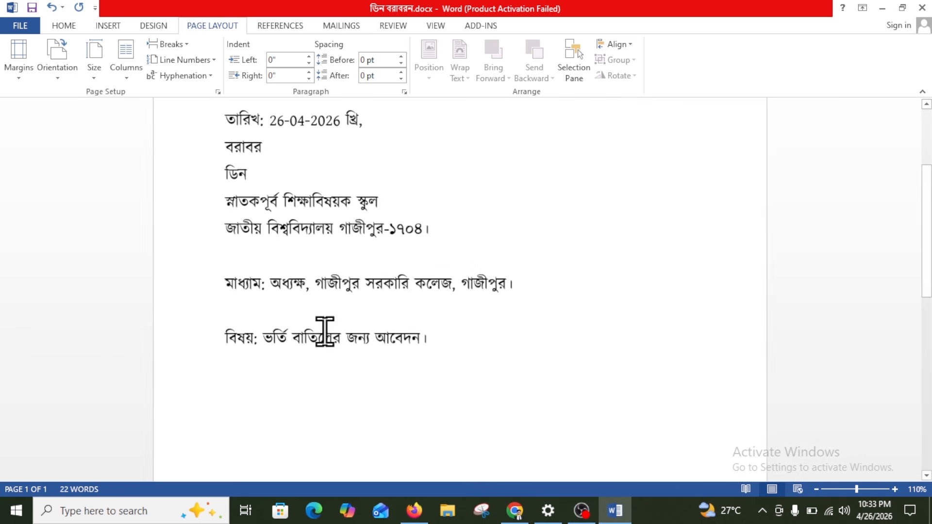
{"action": "left_click_drag", "start_coordinate": [441, 333], "coordinate": [111, 129]}
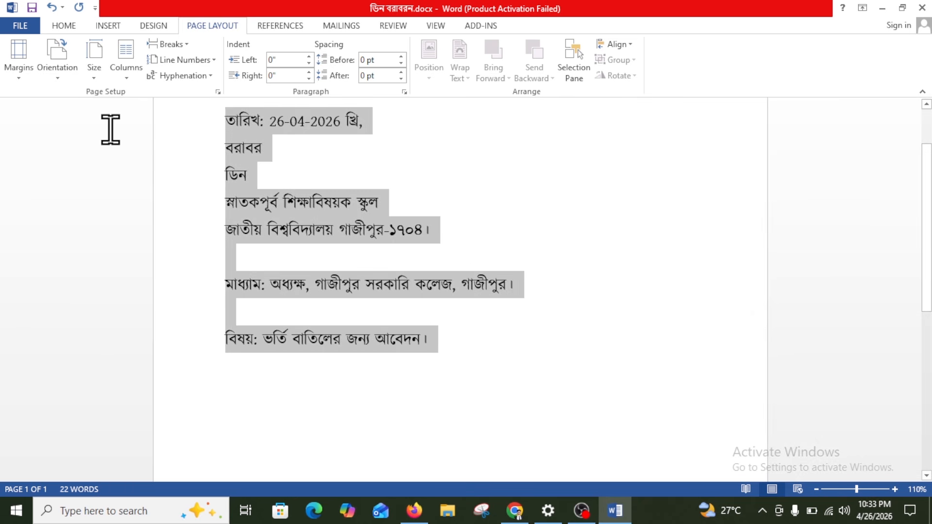
{"action": "left_click", "coordinate": [423, 308]}
{"action": "left_click_drag", "start_coordinate": [219, 128], "coordinate": [454, 237]}
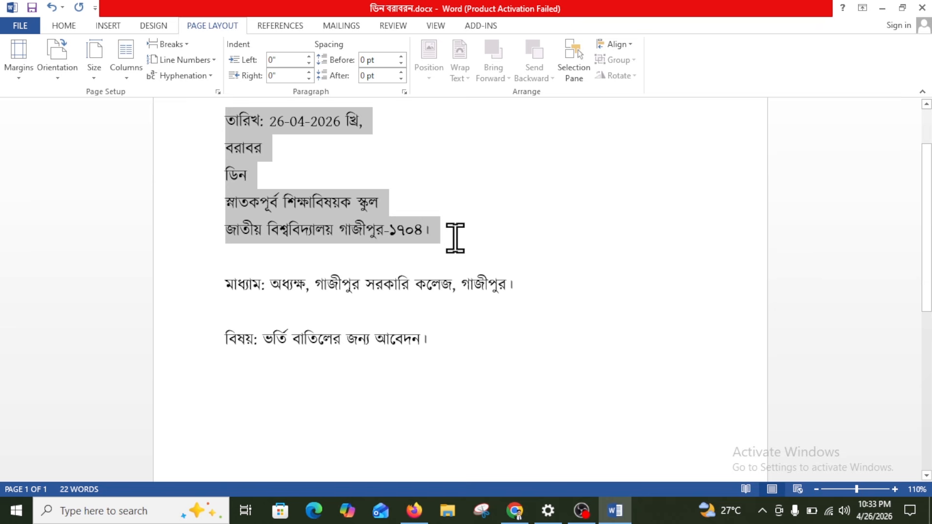
{"action": "left_click", "coordinate": [246, 287]}
{"action": "left_click", "coordinate": [209, 286]}
{"action": "left_click", "coordinate": [485, 287]}
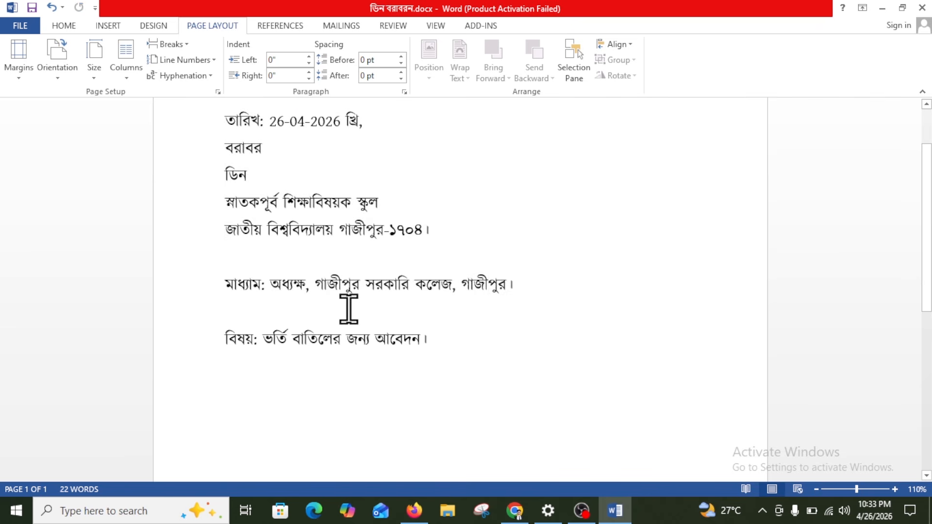
Bold the subject line 'বিষয়: ভর্তি বাতিলের জন্য আবেদন।' and start a new paragraph
{"action": "scroll", "coordinate": [367, 310], "scroll_direction": "down", "scroll_amount": 1}
{"action": "left_click_drag", "start_coordinate": [227, 307], "coordinate": [497, 304]}
{"action": "key", "text": "ctrl+b"}
{"action": "left_click", "coordinate": [464, 309]}
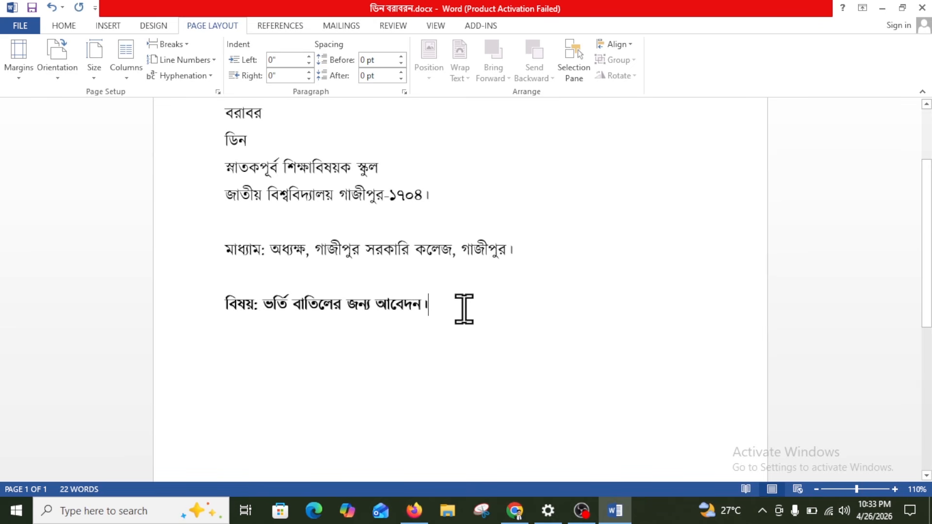
{"action": "key", "text": "Return"}
{"action": "key", "text": "Return"}
Type the salutation 'জনাব,' under the bold subject and start a new line for the body
{"action": "type", "text": "জানব"}
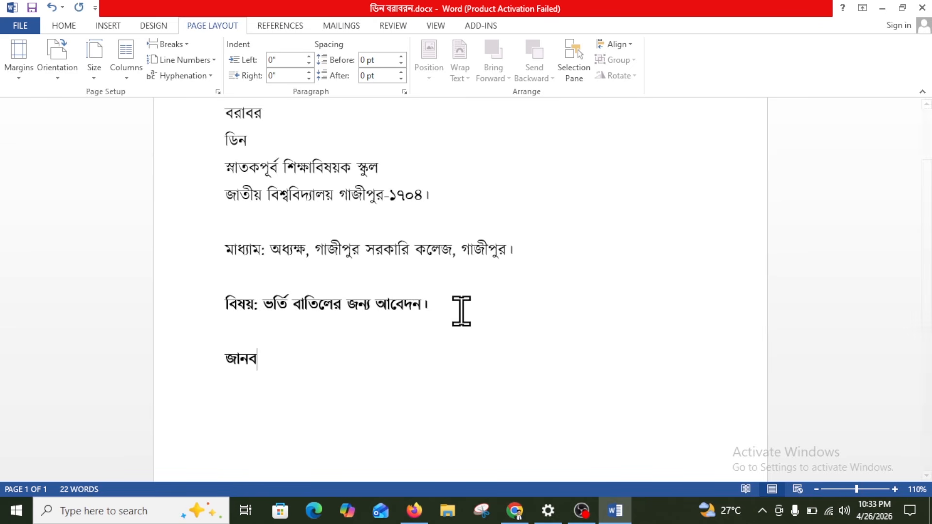
{"action": "key", "text": "BackSpace"}
{"action": "key", "text": "BackSpace"}
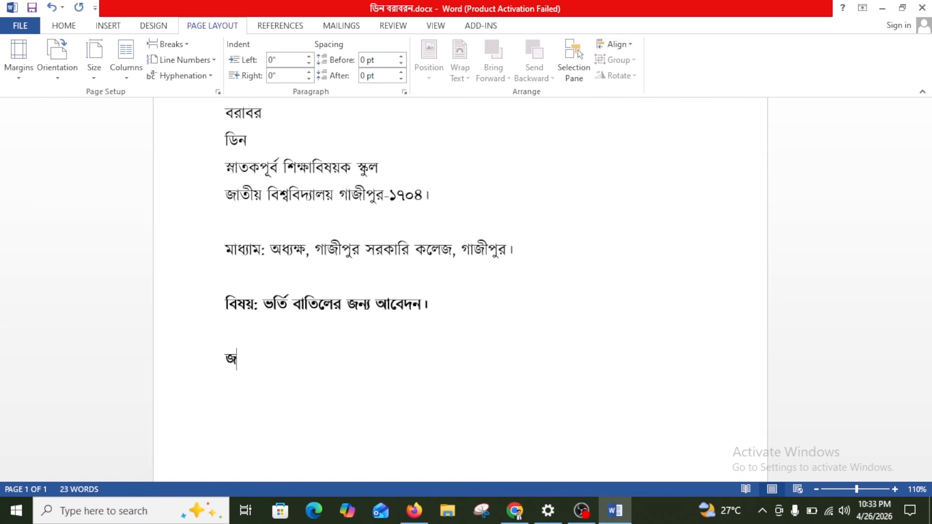
{"action": "type", "text": "ব"}
{"action": "key", "text": "BackSpace"}
{"action": "key", "text": "BackSpace"}
{"action": "key", "text": "BackSpace"}
{"action": "type", "text": "নাব,"}
{"action": "key", "text": "Return"}
{"action": "scroll", "coordinate": [589, 362], "scroll_direction": "down", "scroll_amount": 3}
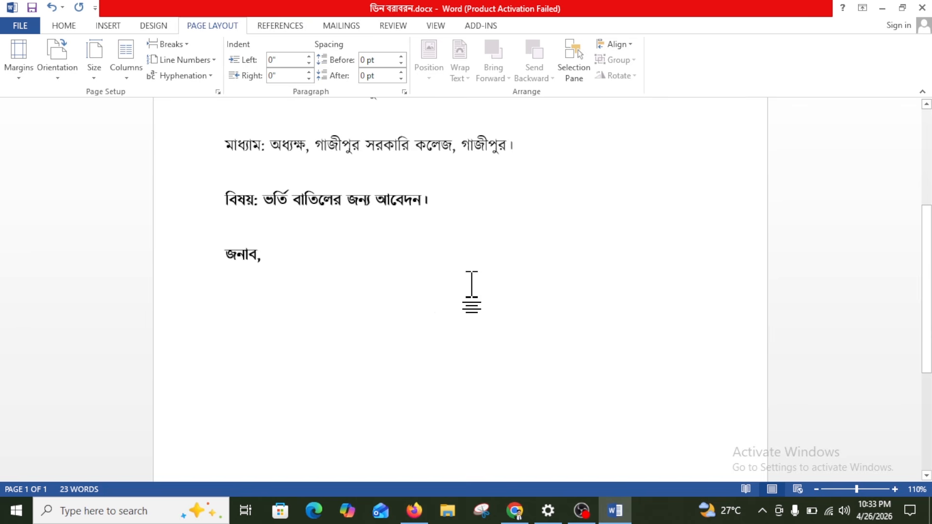
{"action": "scroll", "coordinate": [534, 313], "scroll_direction": "down", "scroll_amount": 3}
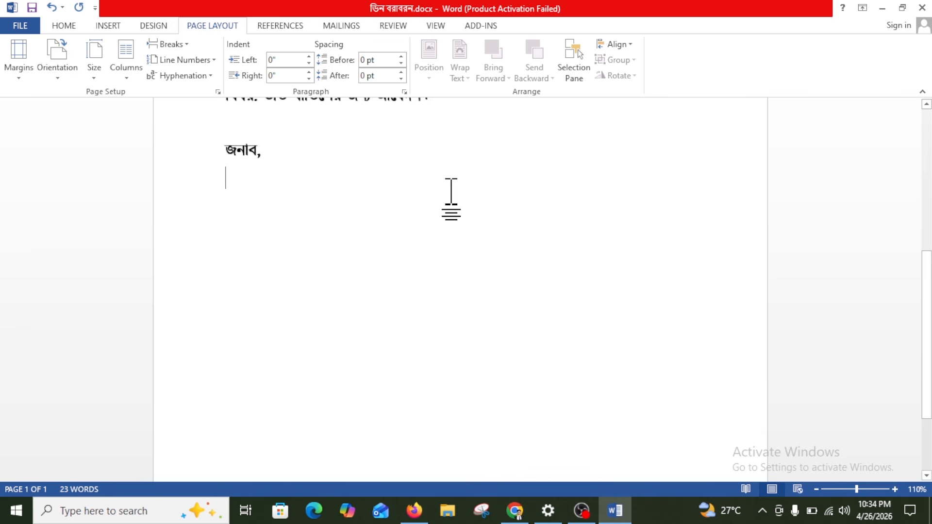
{"action": "scroll", "coordinate": [302, 267], "scroll_direction": "up", "scroll_amount": 1}
{"action": "scroll", "coordinate": [444, 244], "scroll_direction": "down", "scroll_amount": 2}
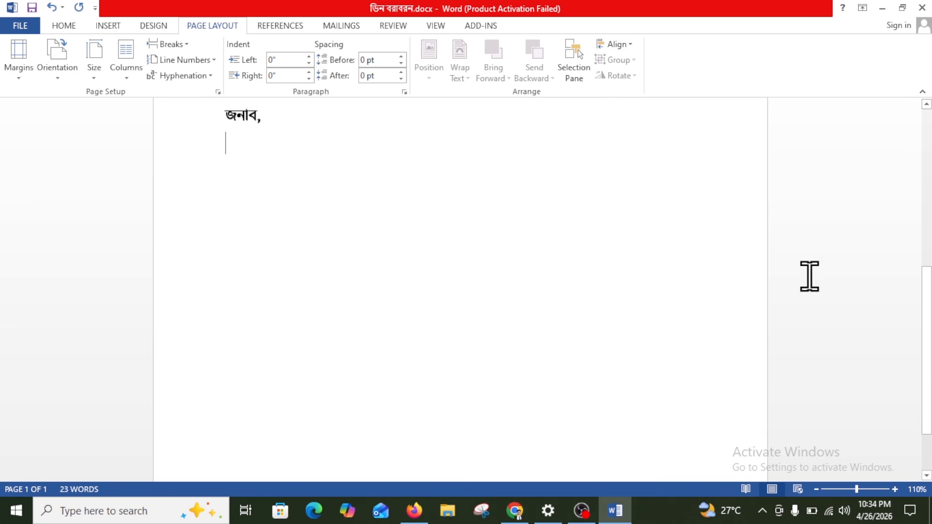
{"action": "scroll", "coordinate": [362, 257], "scroll_direction": "down", "scroll_amount": 1}
{"action": "scroll", "coordinate": [291, 272], "scroll_direction": "up", "scroll_amount": 3}
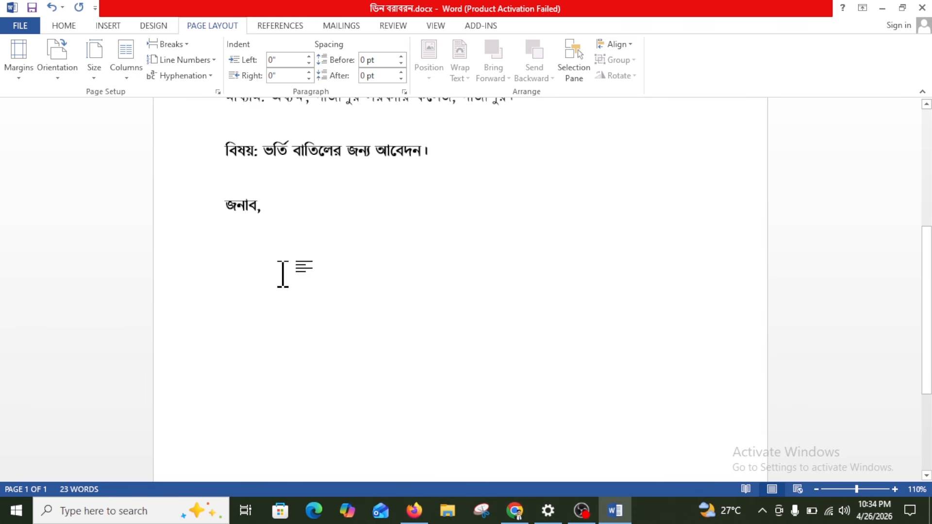
{"action": "scroll", "coordinate": [524, 327], "scroll_direction": "down", "scroll_amount": 1}
{"action": "scroll", "coordinate": [443, 329], "scroll_direction": "up", "scroll_amount": 3}
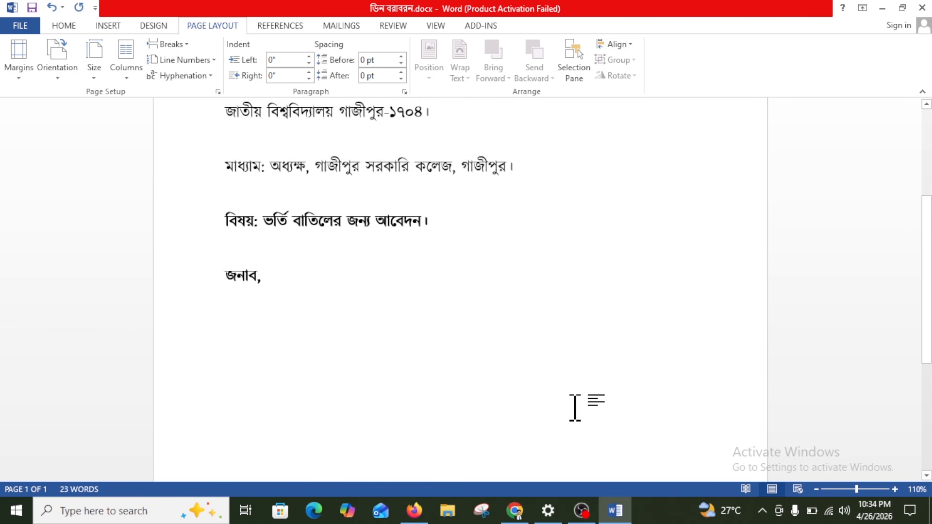
{"action": "scroll", "coordinate": [476, 354], "scroll_direction": "down", "scroll_amount": 2}
{"action": "scroll", "coordinate": [764, 332], "scroll_direction": "up", "scroll_amount": 2}
{"action": "scroll", "coordinate": [562, 354], "scroll_direction": "down", "scroll_amount": 4}
{"action": "scroll", "coordinate": [444, 362], "scroll_direction": "up", "scroll_amount": 3}
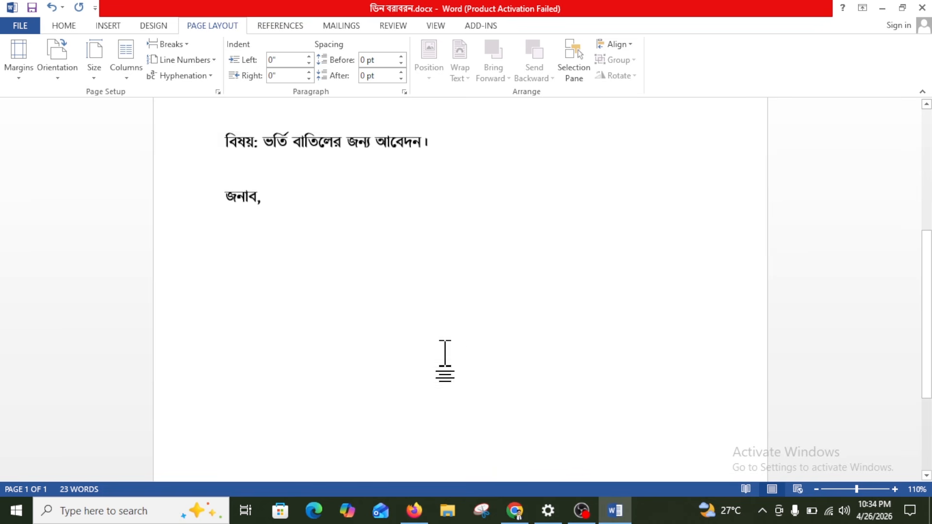
{"action": "scroll", "coordinate": [444, 362], "scroll_direction": "down", "scroll_amount": 3, "text": "ctrl"}
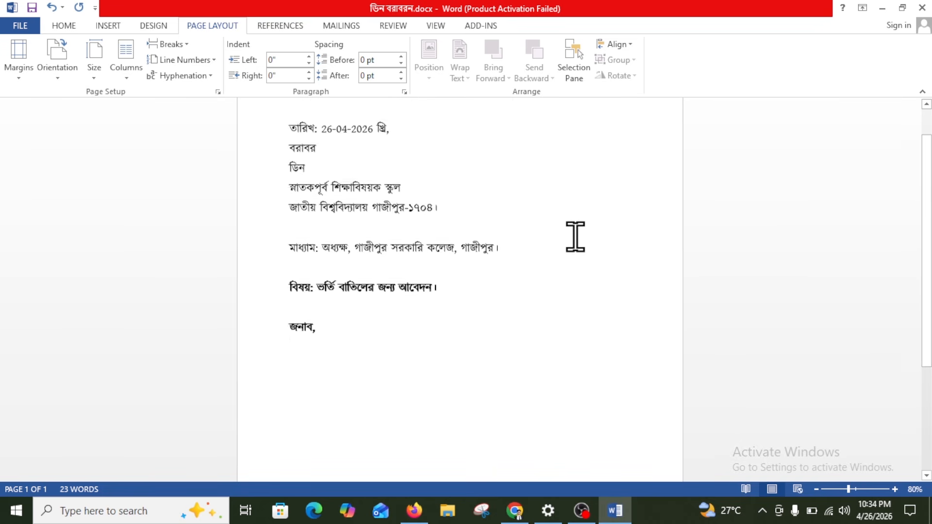
{"action": "scroll", "coordinate": [576, 236], "scroll_direction": "up", "scroll_amount": 2}
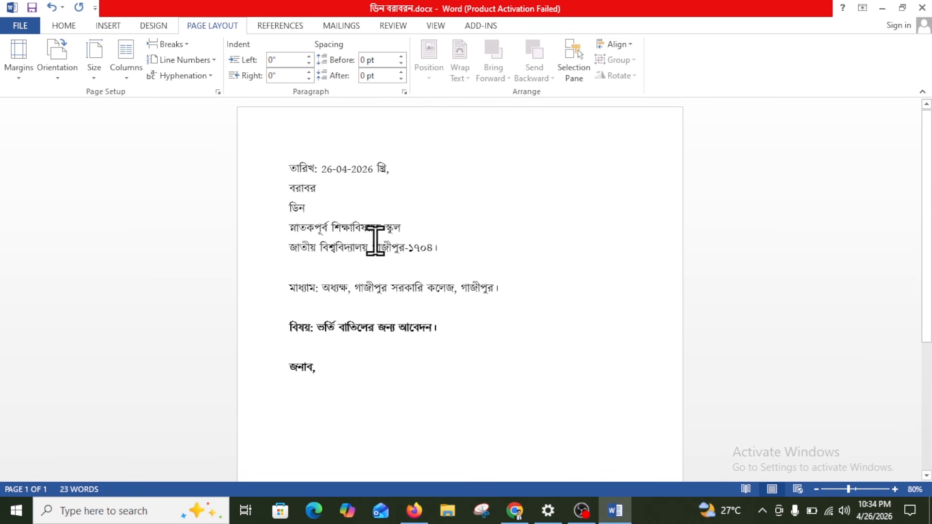
{"action": "left_click", "coordinate": [252, 291]}
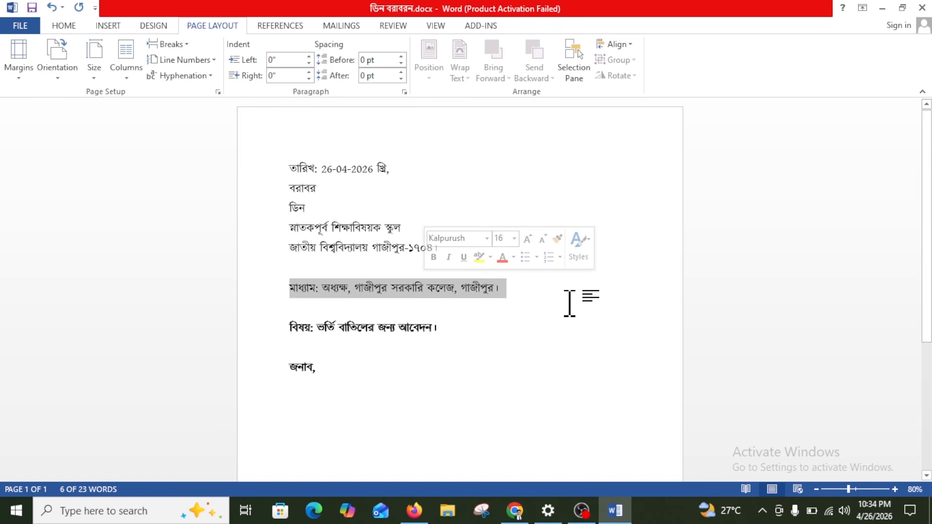
{"action": "left_click", "coordinate": [569, 303]}
{"action": "left_click", "coordinate": [518, 146]}
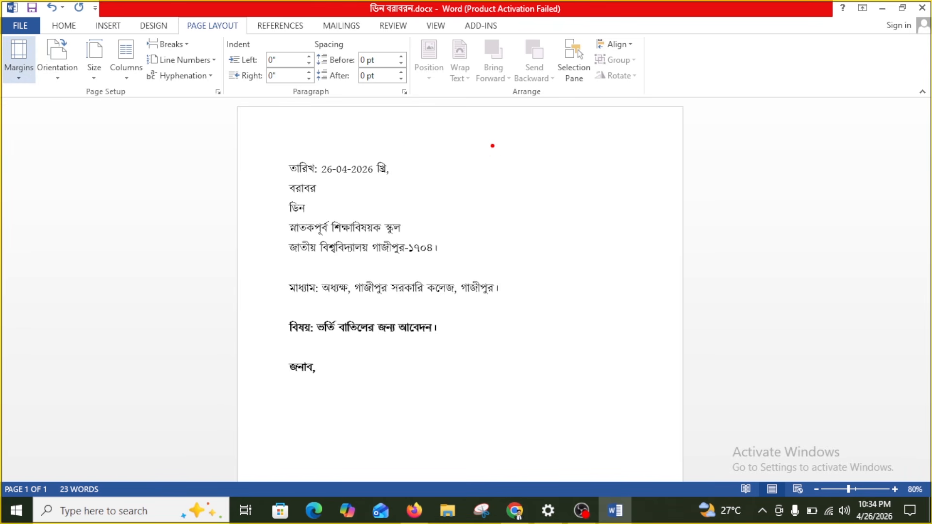
{"action": "left_click_drag", "start_coordinate": [492, 146], "coordinate": [649, 245]}
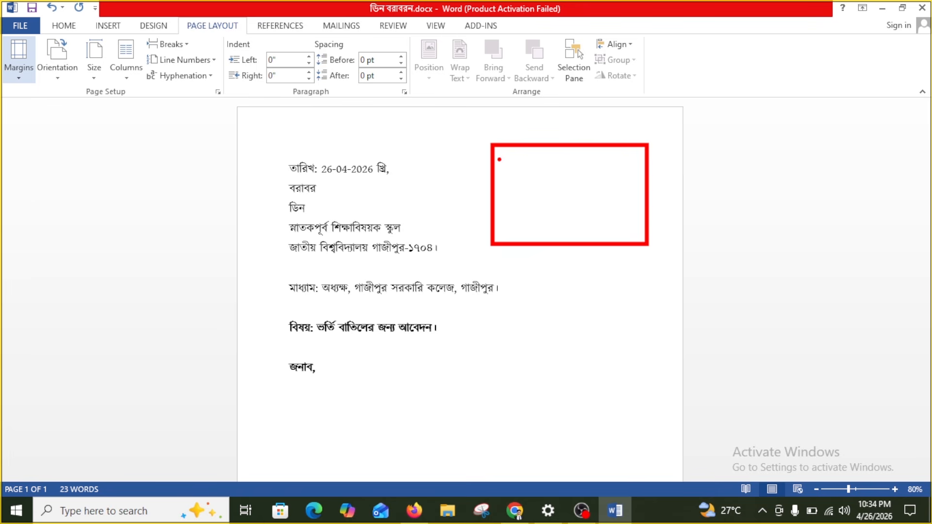
{"action": "left_click_drag", "start_coordinate": [510, 158], "coordinate": [606, 157]}
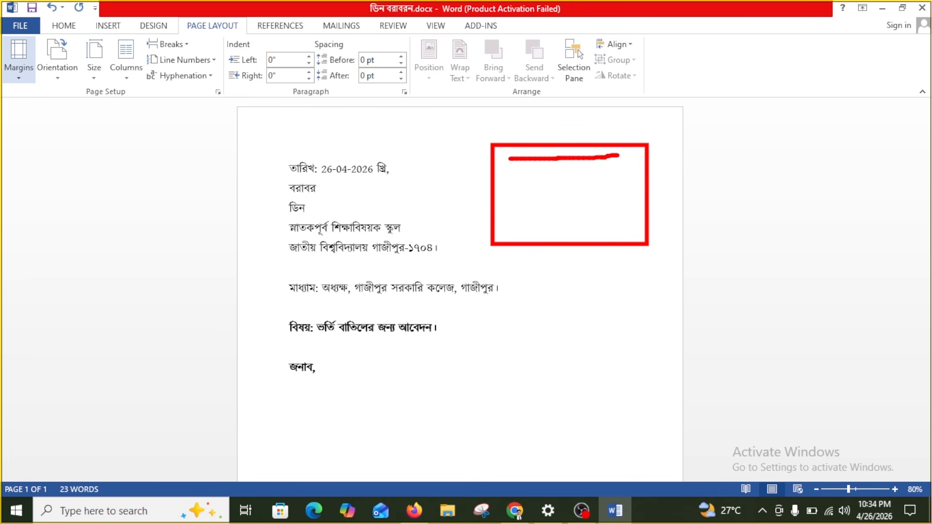
{"action": "mouse_move", "coordinate": [534, 178]}
{"action": "left_mouse_down"}
{"action": "mouse_move", "coordinate": [566, 173]}
{"action": "mouse_move", "coordinate": [546, 204]}
{"action": "mouse_move", "coordinate": [599, 256]}
{"action": "mouse_move", "coordinate": [631, 260]}
{"action": "left_mouse_up"}
{"action": "left_click_drag", "start_coordinate": [464, 115], "coordinate": [668, 266]}
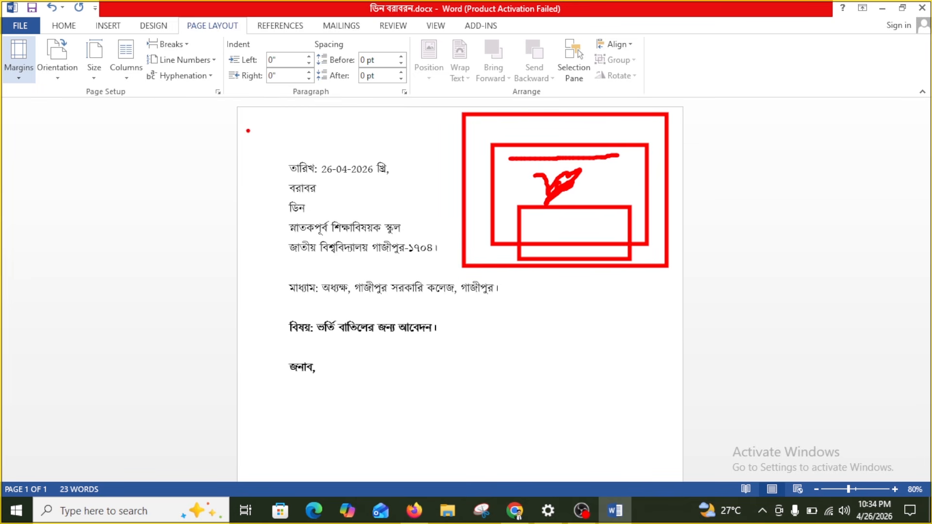
{"action": "left_click_drag", "start_coordinate": [249, 120], "coordinate": [682, 476]}
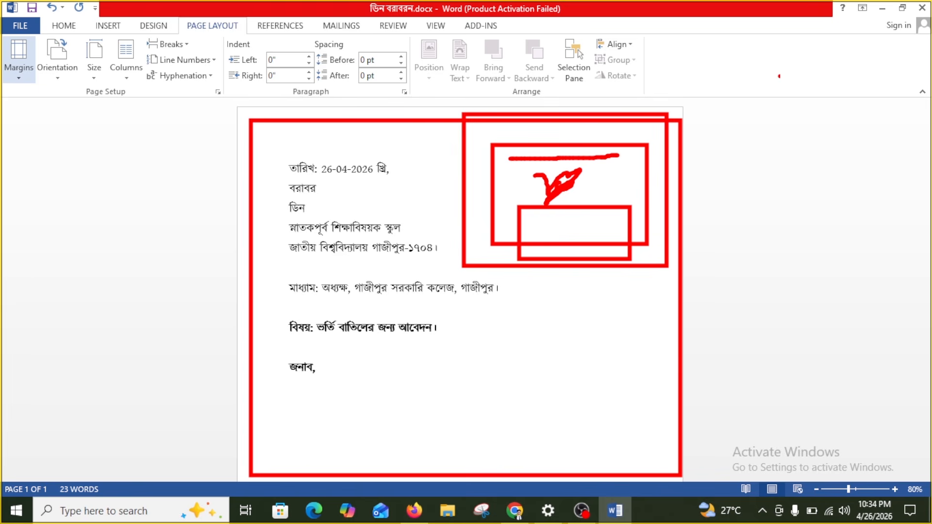
{"action": "key", "text": "Escape"}
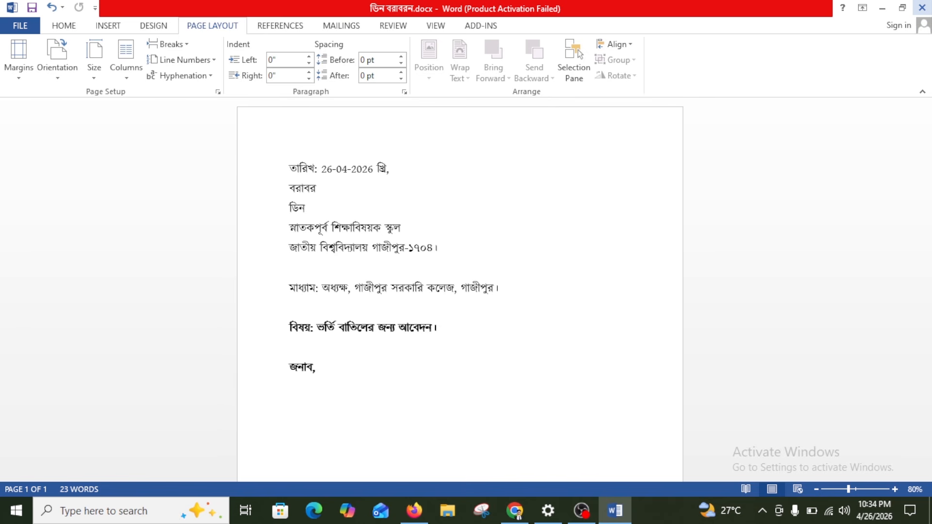
Close Word, refresh the desktop to show ডিন বরাবরন.docx, and switch to Firefox
{"action": "left_click", "coordinate": [927, 3]}
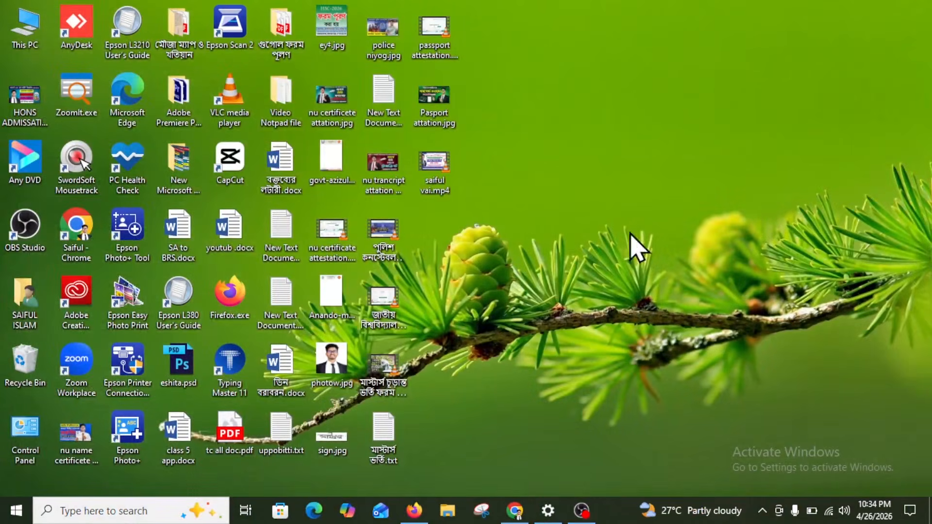
{"action": "right_click", "coordinate": [607, 106]}
{"action": "left_click", "coordinate": [638, 144]}
{"action": "left_click", "coordinate": [414, 512]}
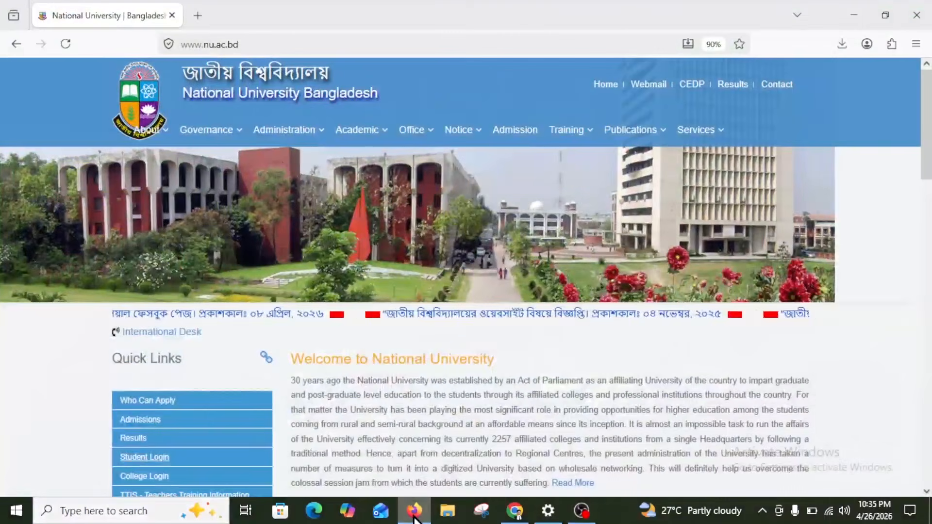
Load nu.ac.bd in a new tab and follow Quick Links > Student Login
{"action": "left_click", "coordinate": [206, 10]}
{"action": "type", "text": "n"}
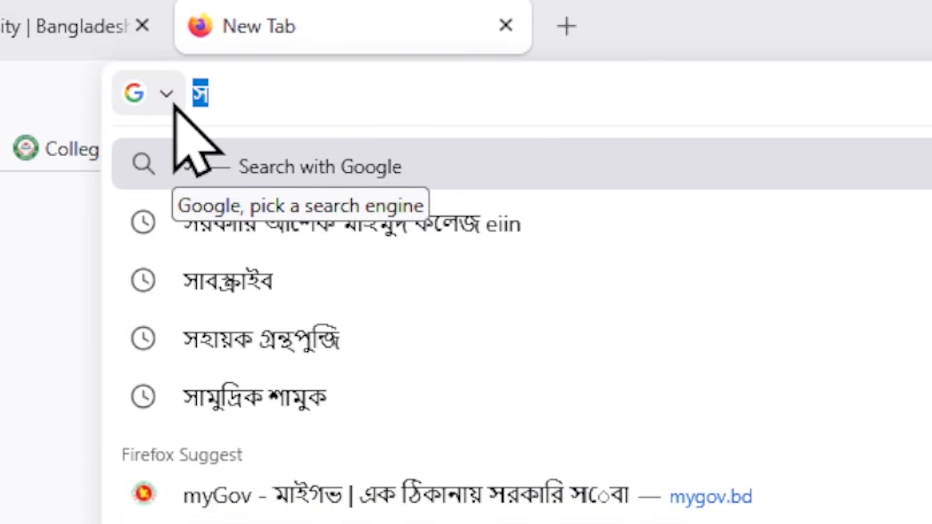
{"action": "type", "text": "u.ac.bd"}
{"action": "key", "text": "Return"}
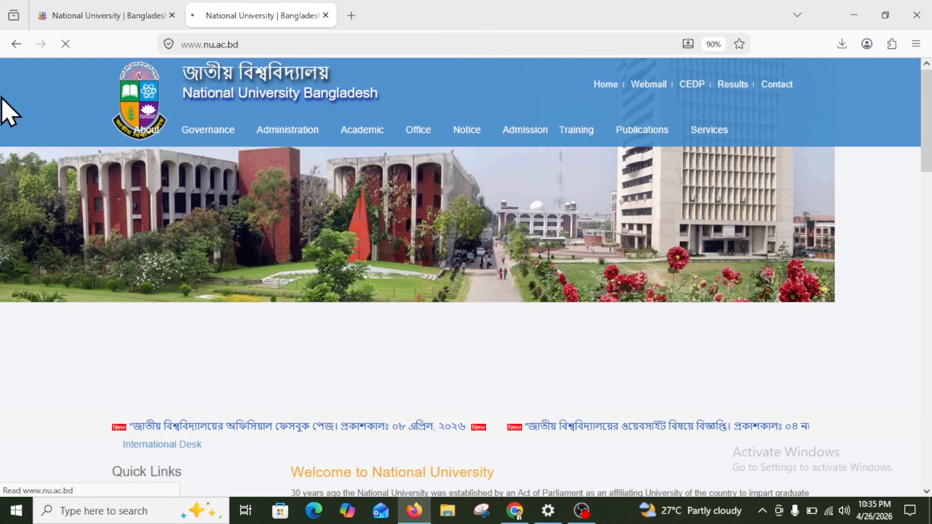
{"action": "mouse_move", "coordinate": [159, 140]}
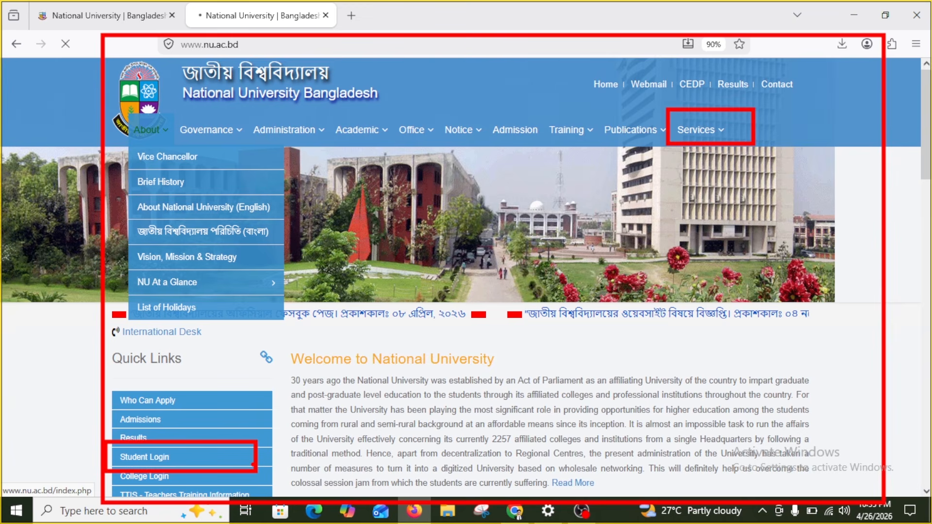
{"action": "left_click", "coordinate": [155, 457]}
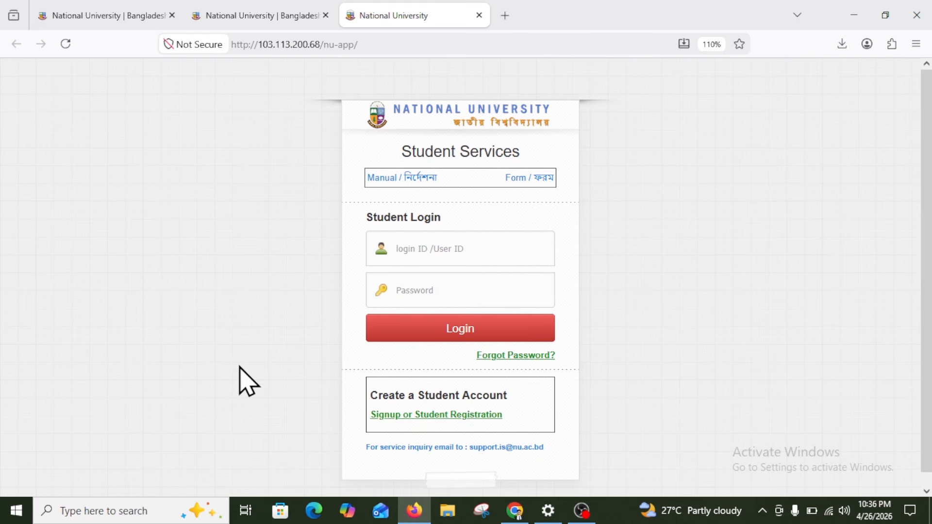
{"action": "key", "text": "ctrl+1"}
{"action": "mouse_move", "coordinate": [311, 75]}
{"action": "left_mouse_down"}
{"action": "mouse_move", "coordinate": [545, 281]}
{"action": "mouse_move", "coordinate": [624, 500]}
{"action": "mouse_move", "coordinate": [595, 489]}
{"action": "left_mouse_up"}
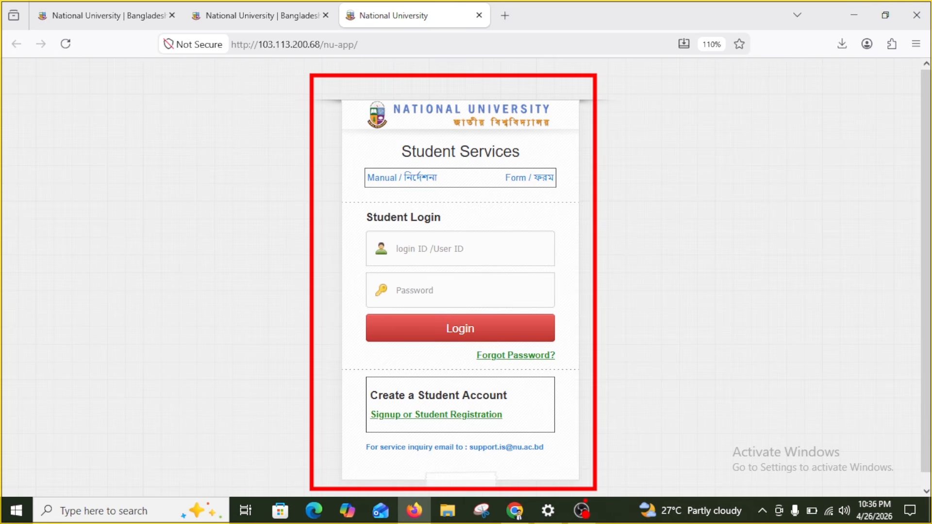
{"action": "key", "text": "Escape"}
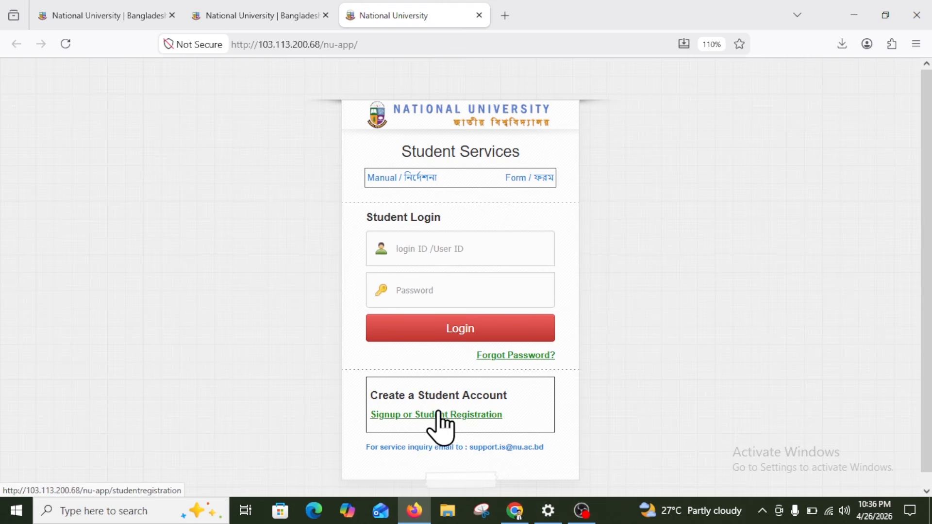
{"action": "left_click", "coordinate": [487, 415]}
{"action": "scroll", "coordinate": [435, 277], "scroll_direction": "down", "scroll_amount": 4}
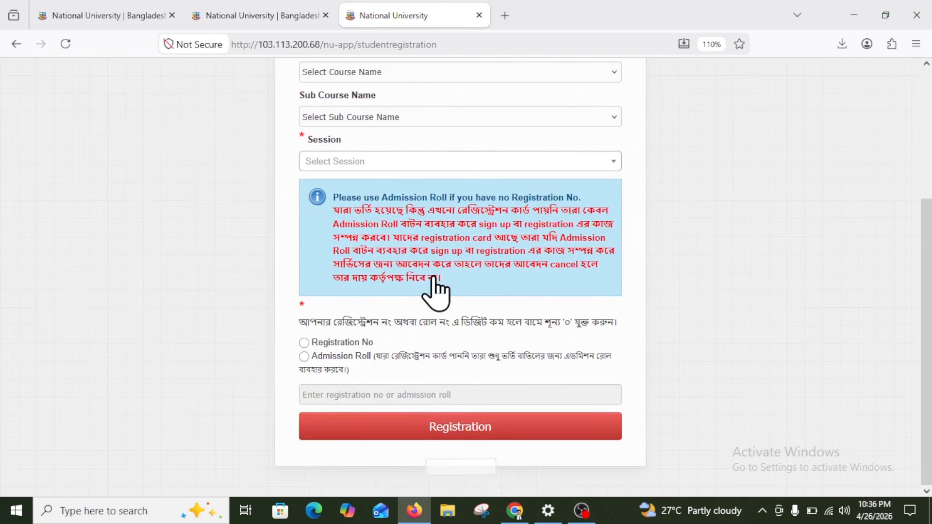
{"action": "scroll", "coordinate": [431, 314], "scroll_direction": "up", "scroll_amount": 4}
{"action": "left_click", "coordinate": [281, 15]}
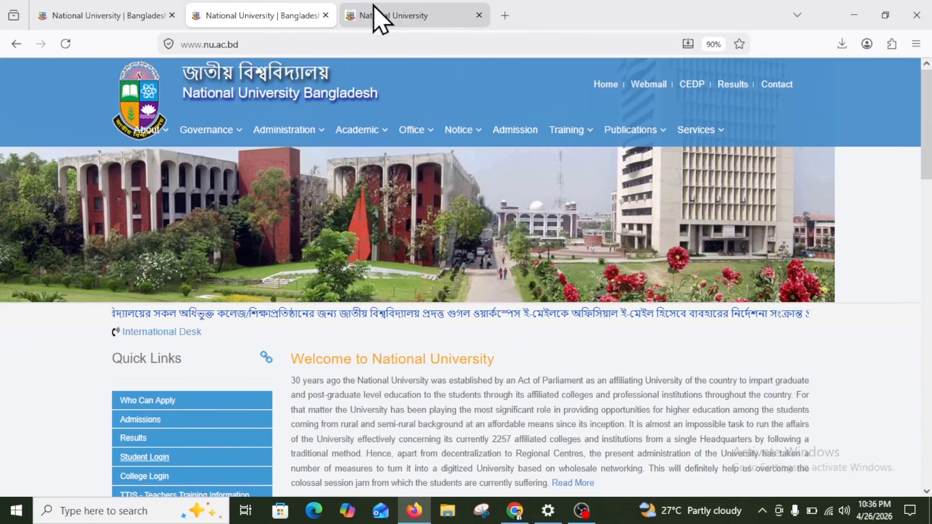
{"action": "left_click", "coordinate": [383, 16]}
{"action": "left_click", "coordinate": [271, 15]}
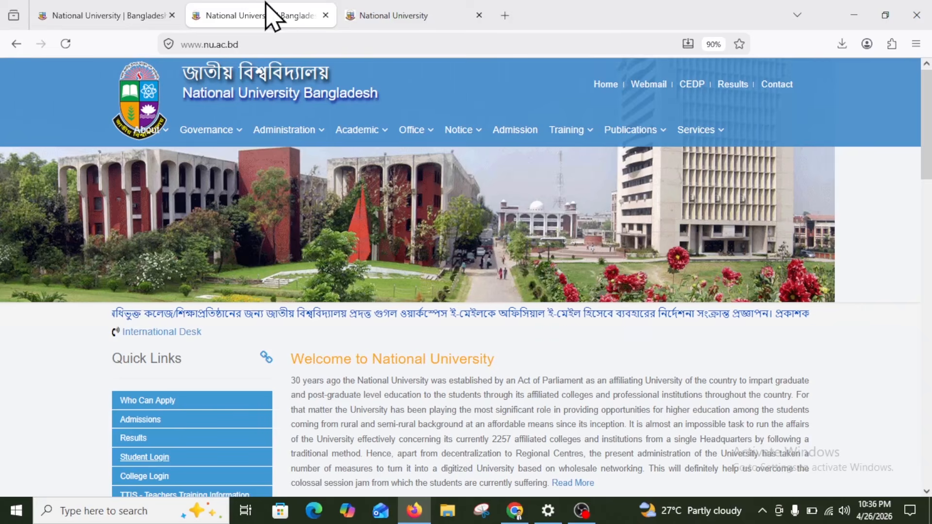
{"action": "left_click", "coordinate": [422, 13]}
{"action": "left_click", "coordinate": [15, 46]}
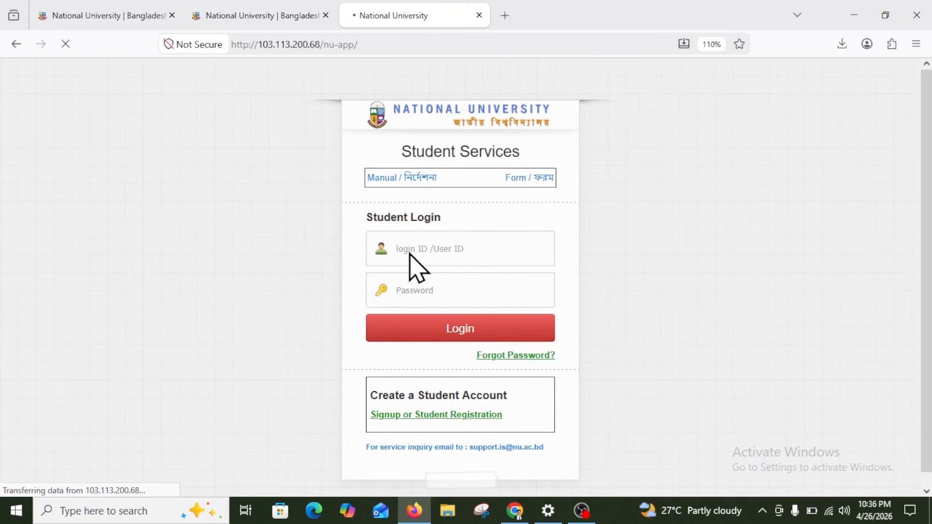
Dismiss the insecure-login warning, enter the student's login ID and password, and log in
{"action": "left_click", "coordinate": [450, 255]}
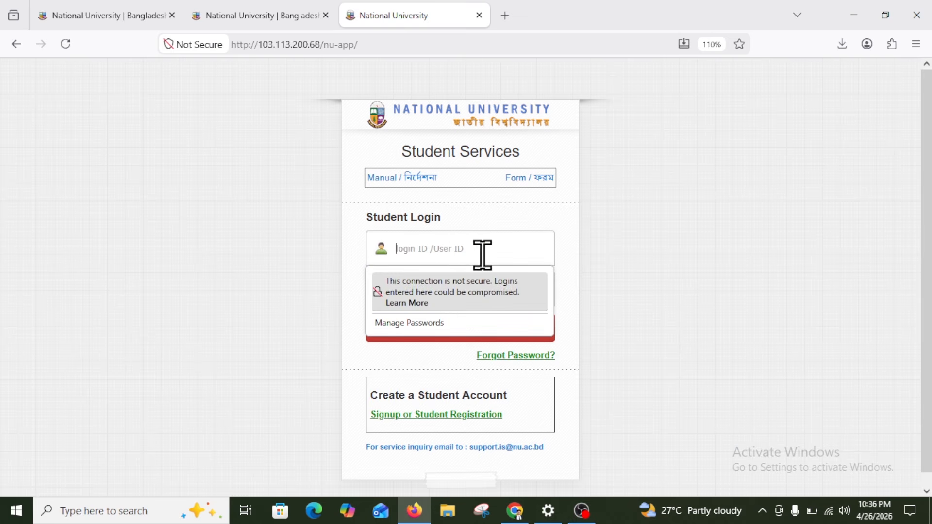
{"action": "left_click", "coordinate": [599, 242]}
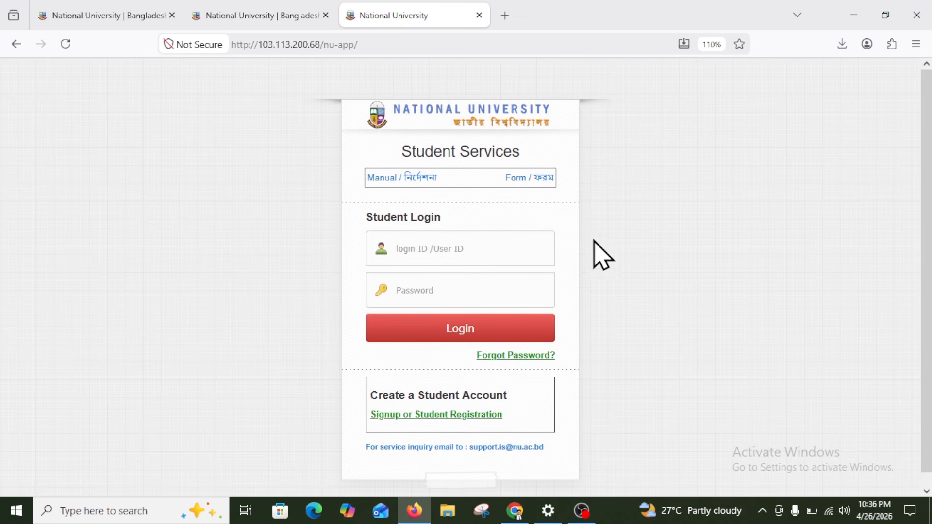
{"action": "left_click", "coordinate": [427, 260]}
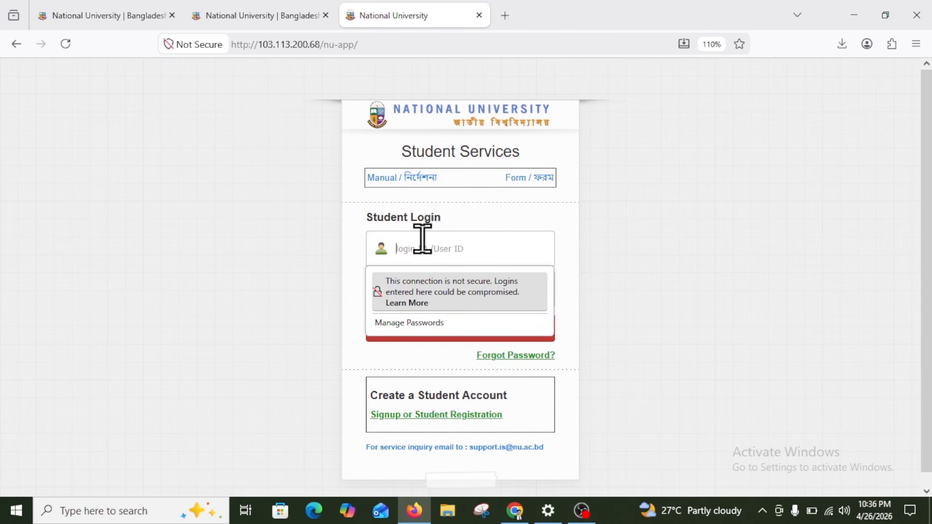
{"action": "left_click", "coordinate": [407, 253]}
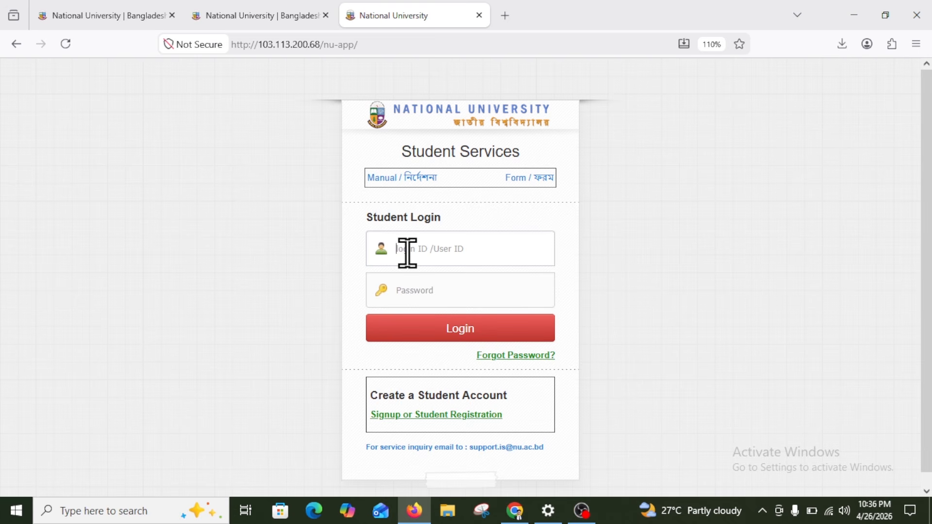
{"action": "type", "text": "123"}
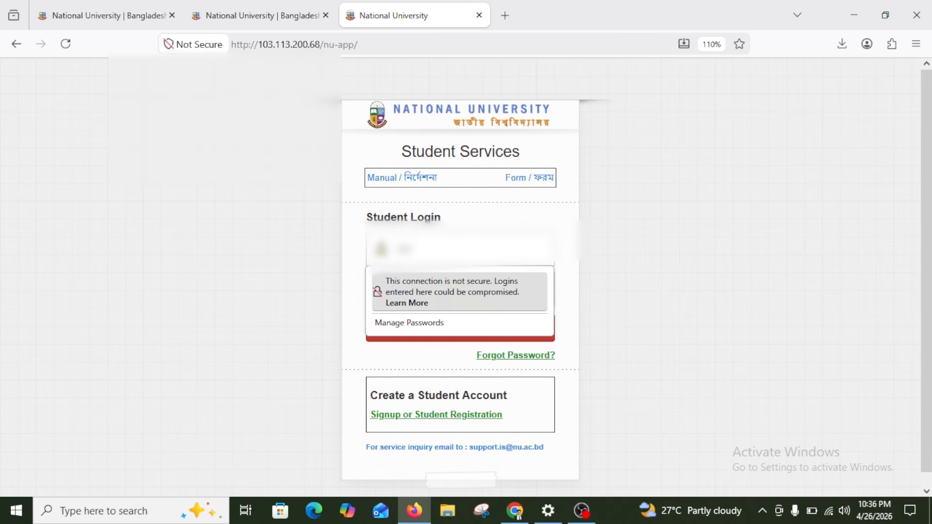
{"action": "type", "text": "21"}
{"action": "key", "text": "BackSpace"}
{"action": "key", "text": "BackSpace"}
{"action": "key", "text": "BackSpace"}
{"action": "type", "text": "2222"}
{"action": "key", "text": "Tab"}
{"action": "type", "text": "******"}
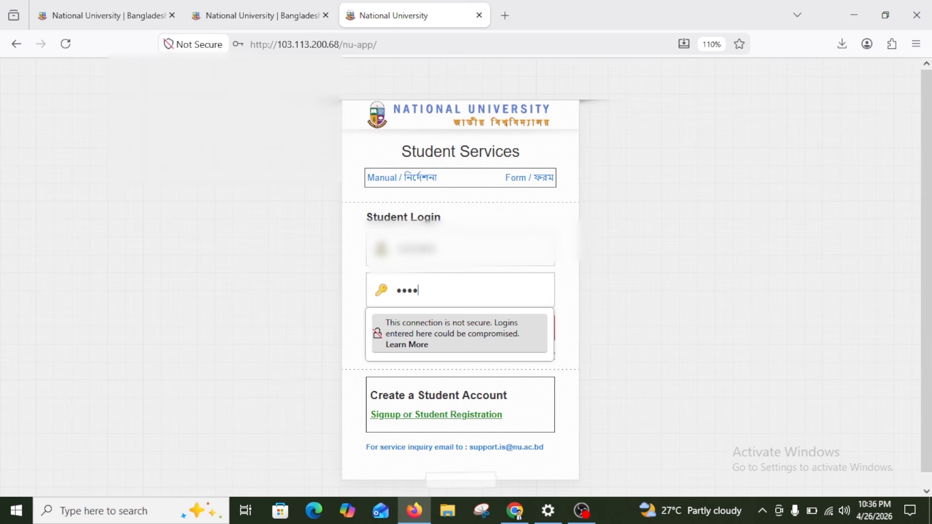
{"action": "key", "text": "Return"}
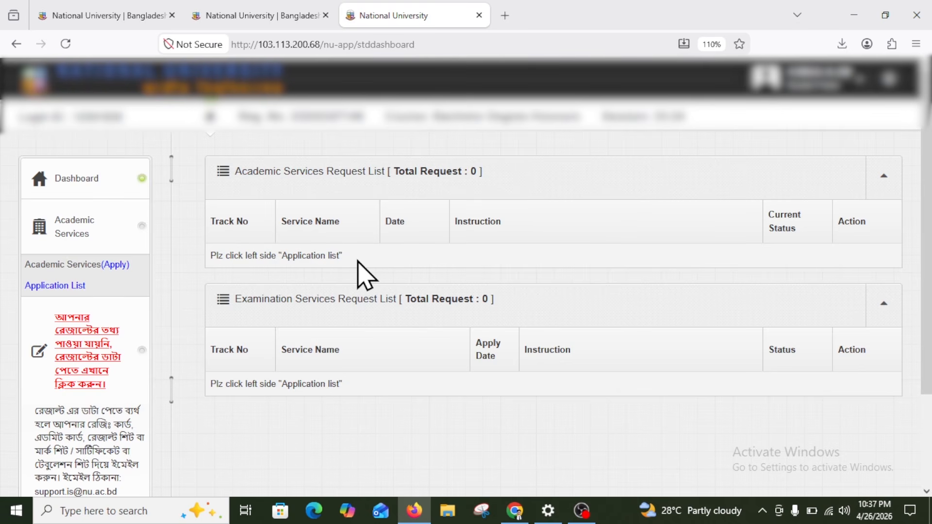
Mark the Academic Services (Apply) sidebar option with on-screen annotations
{"action": "key", "text": "ctrl+2"}
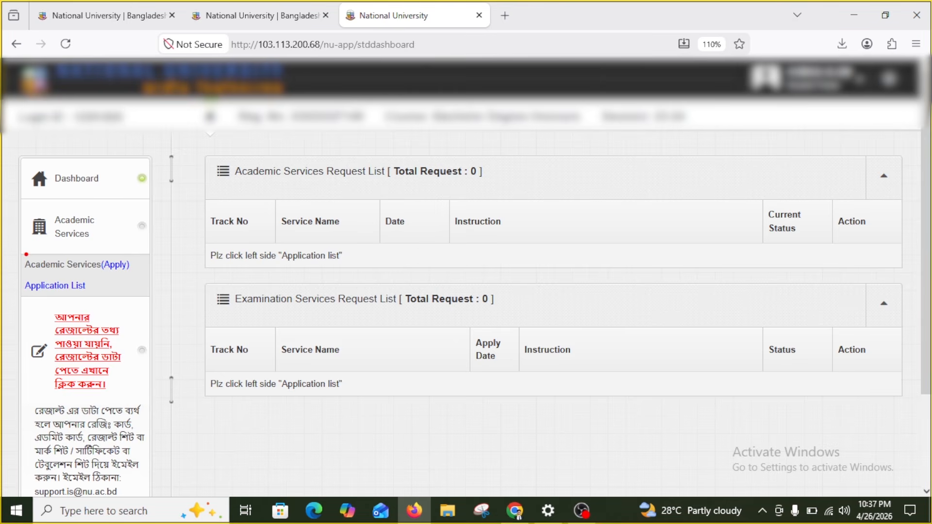
{"action": "left_click_drag", "start_coordinate": [16, 249], "coordinate": [149, 281]}
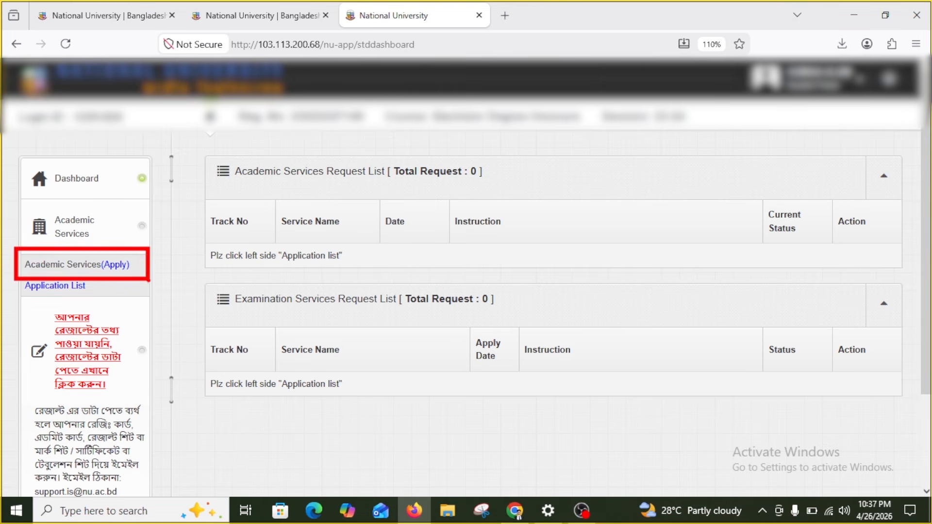
{"action": "left_click_drag", "start_coordinate": [95, 254], "coordinate": [145, 277]}
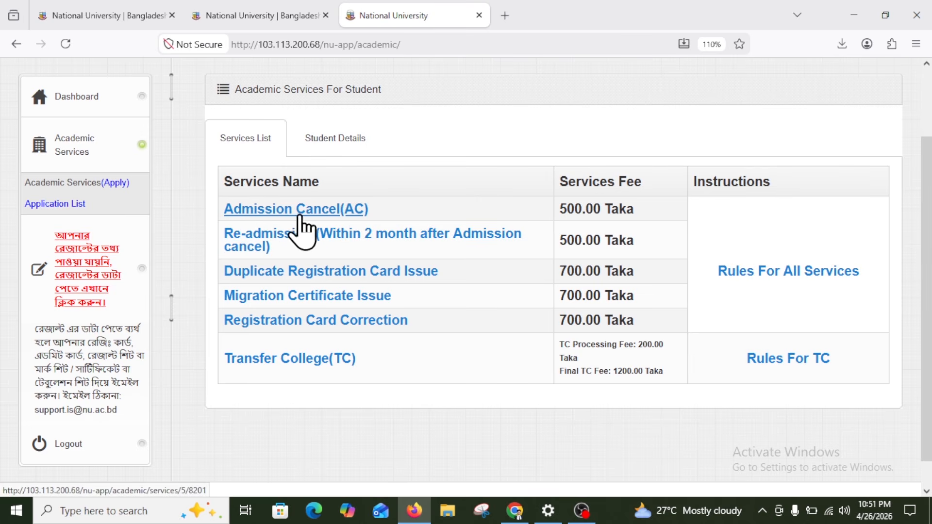
{"action": "left_click_drag", "start_coordinate": [214, 162], "coordinate": [701, 227]}
{"action": "mouse_move", "coordinate": [646, 207]}
{"action": "left_mouse_down"}
{"action": "mouse_move", "coordinate": [664, 225]}
{"action": "mouse_move", "coordinate": [694, 182]}
{"action": "left_mouse_up"}
{"action": "mouse_move", "coordinate": [507, 203]}
{"action": "left_mouse_down"}
{"action": "mouse_move", "coordinate": [520, 212]}
{"action": "mouse_move", "coordinate": [578, 178]}
{"action": "left_mouse_up"}
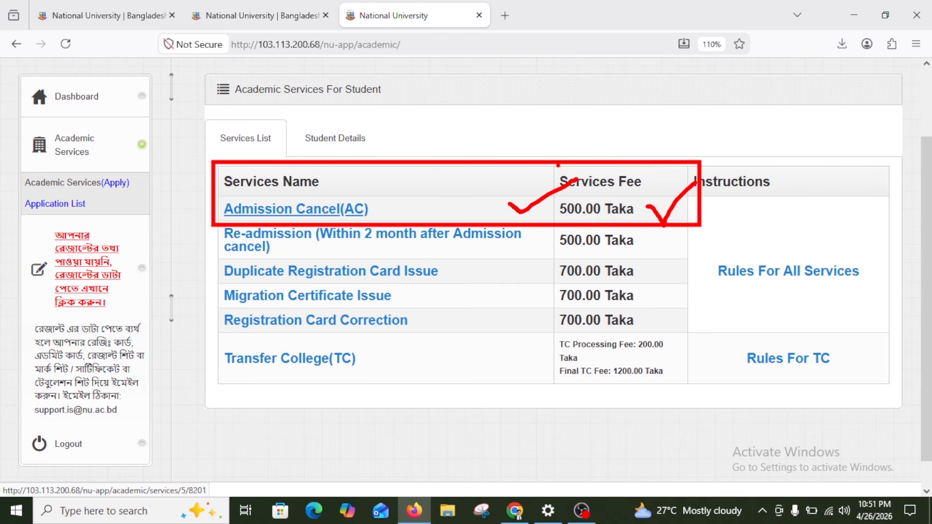
{"action": "mouse_move", "coordinate": [548, 163]}
{"action": "left_mouse_down"}
{"action": "mouse_move", "coordinate": [571, 193]}
{"action": "mouse_move", "coordinate": [671, 223]}
{"action": "left_mouse_up"}
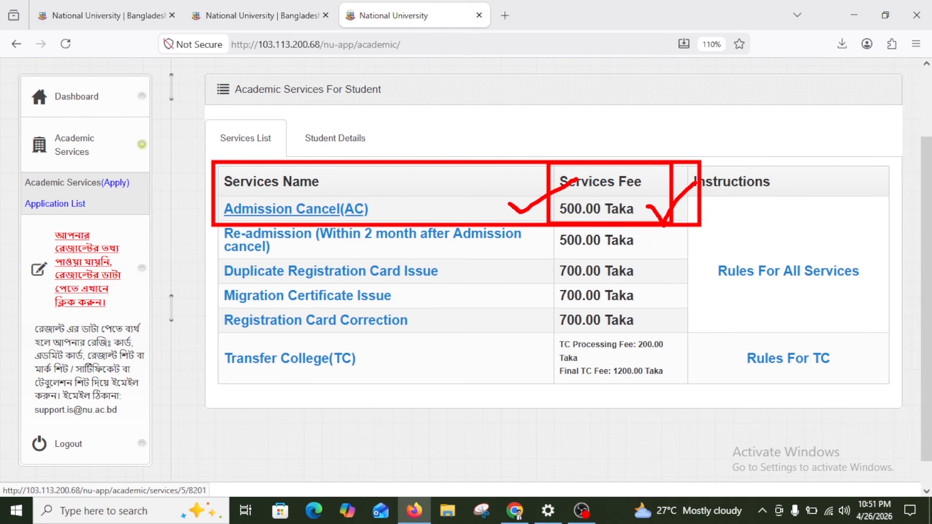
{"action": "key", "text": "Escape"}
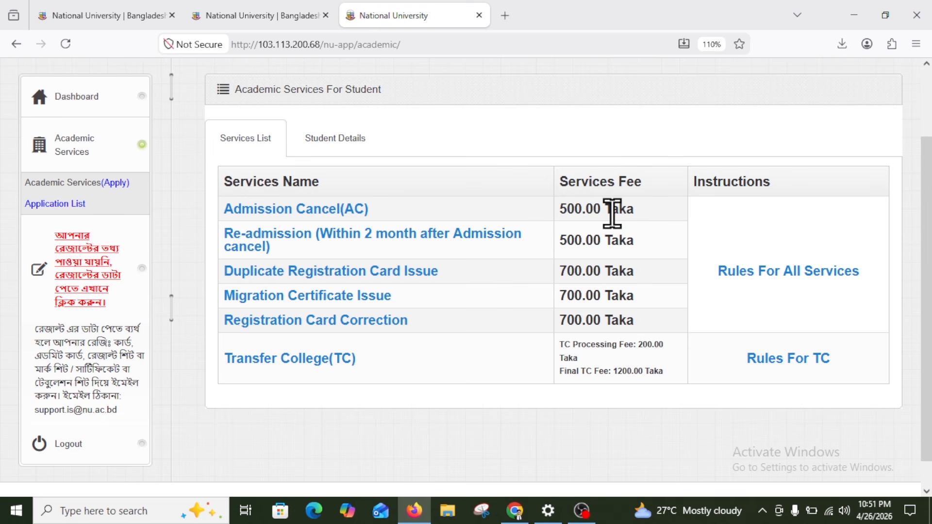
{"action": "mouse_move", "coordinate": [636, 213]}
{"action": "left_mouse_down"}
{"action": "mouse_move", "coordinate": [564, 213]}
{"action": "mouse_move", "coordinate": [635, 210]}
{"action": "left_mouse_up"}
{"action": "left_click", "coordinate": [639, 210]}
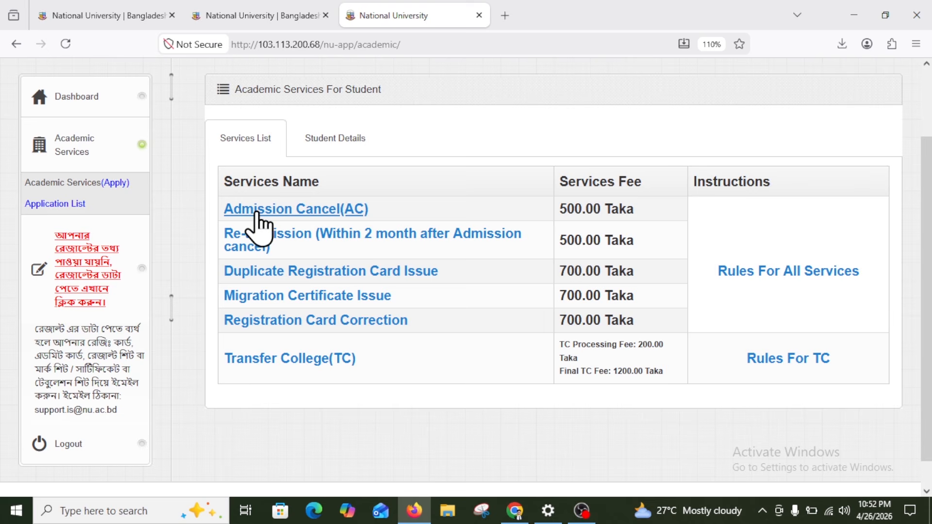
{"action": "left_click", "coordinate": [316, 212]}
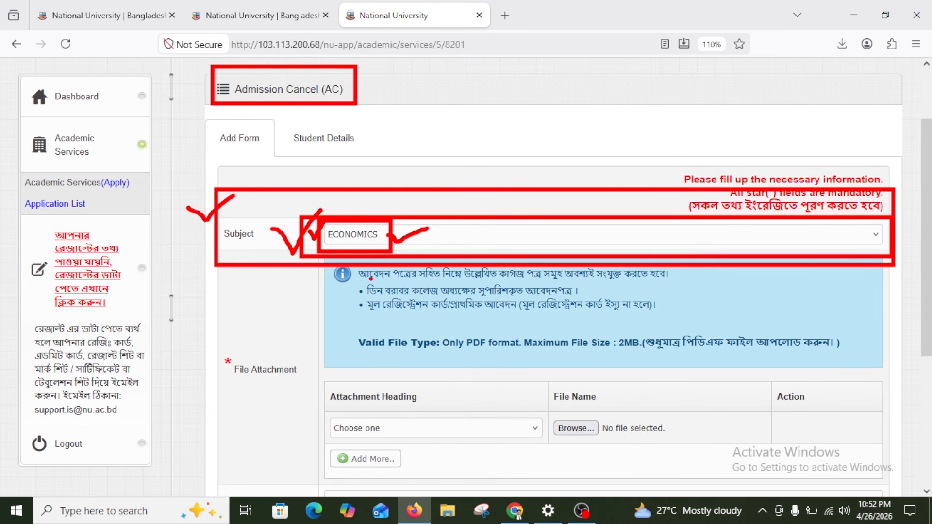
{"action": "key", "text": "Escape"}
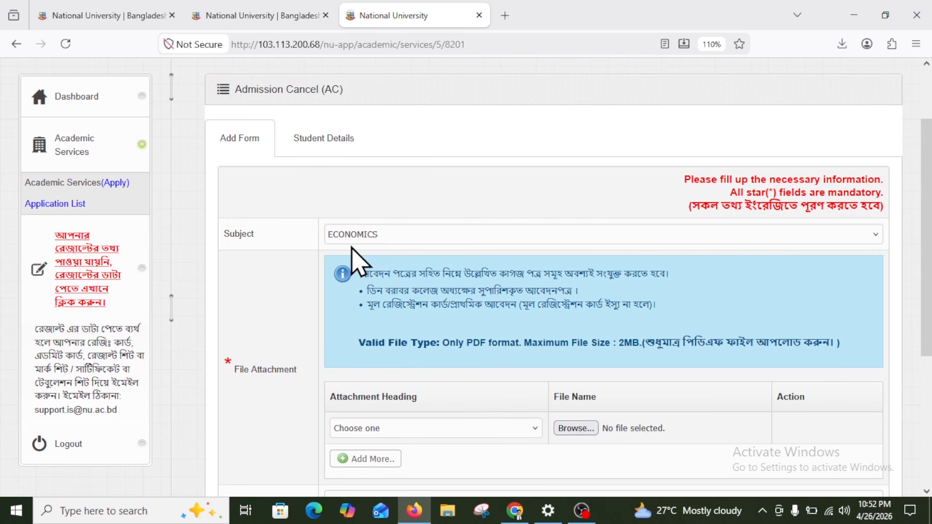
{"action": "scroll", "coordinate": [365, 247], "scroll_direction": "down", "scroll_amount": 3}
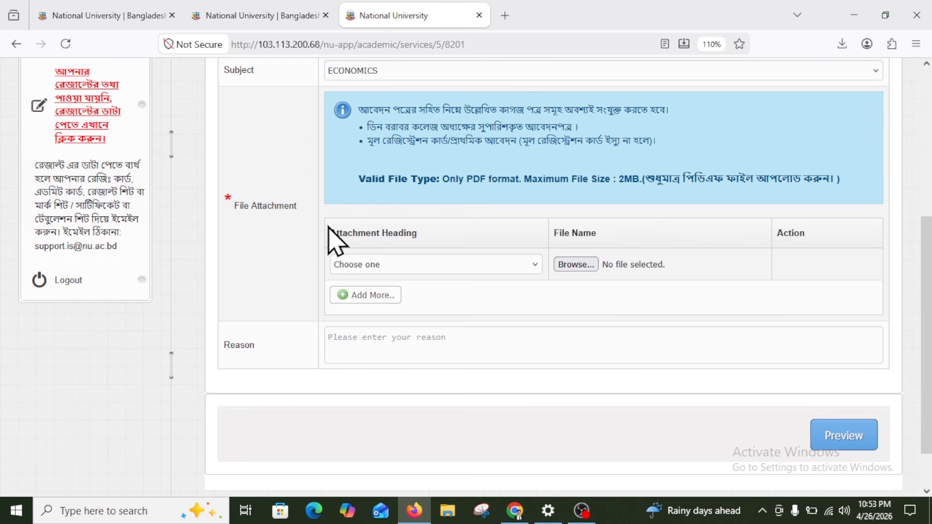
{"action": "left_click", "coordinate": [364, 128], "text": "ctrl"}
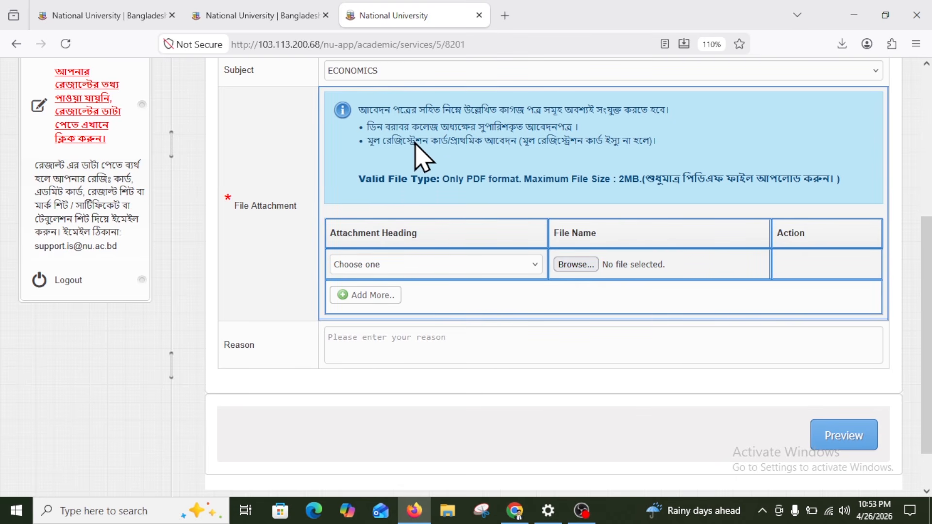
{"action": "left_click", "coordinate": [407, 137]}
{"action": "left_click_drag", "start_coordinate": [383, 129], "coordinate": [554, 128]}
{"action": "left_click", "coordinate": [564, 129]}
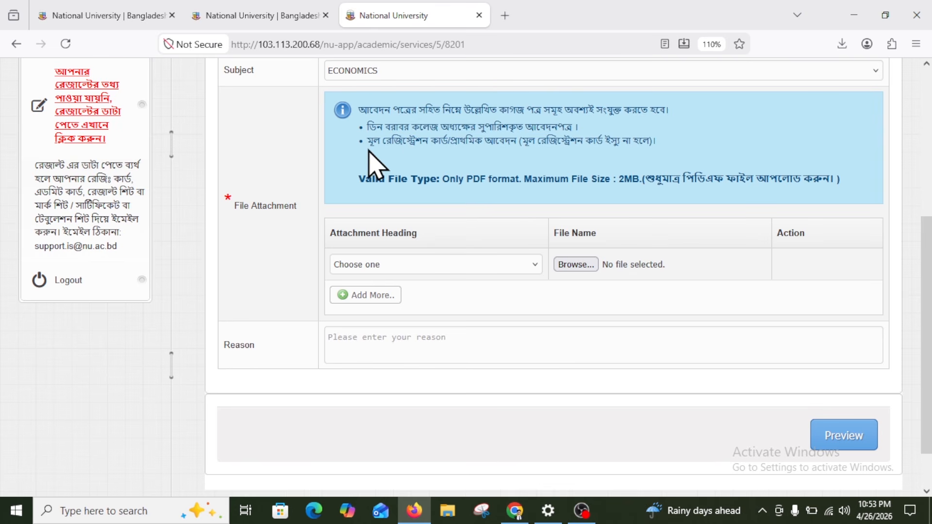
{"action": "left_click_drag", "start_coordinate": [367, 143], "coordinate": [648, 141]}
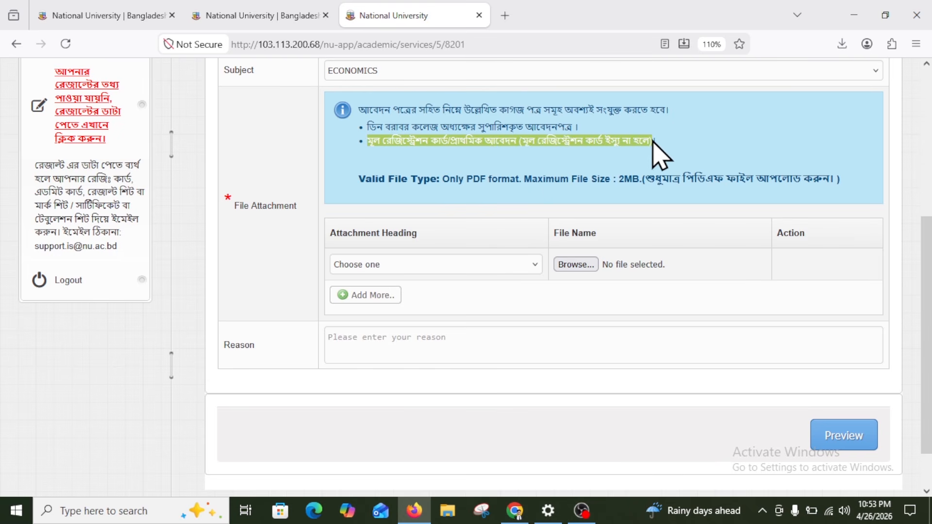
{"action": "left_click", "coordinate": [653, 142]}
{"action": "left_click", "coordinate": [468, 147], "text": "shift"}
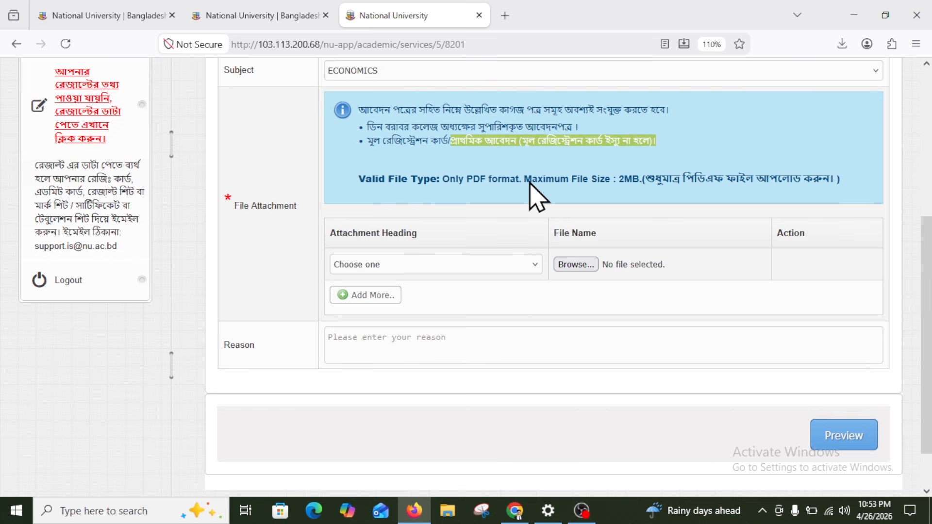
{"action": "left_click_drag", "start_coordinate": [367, 142], "coordinate": [440, 146]}
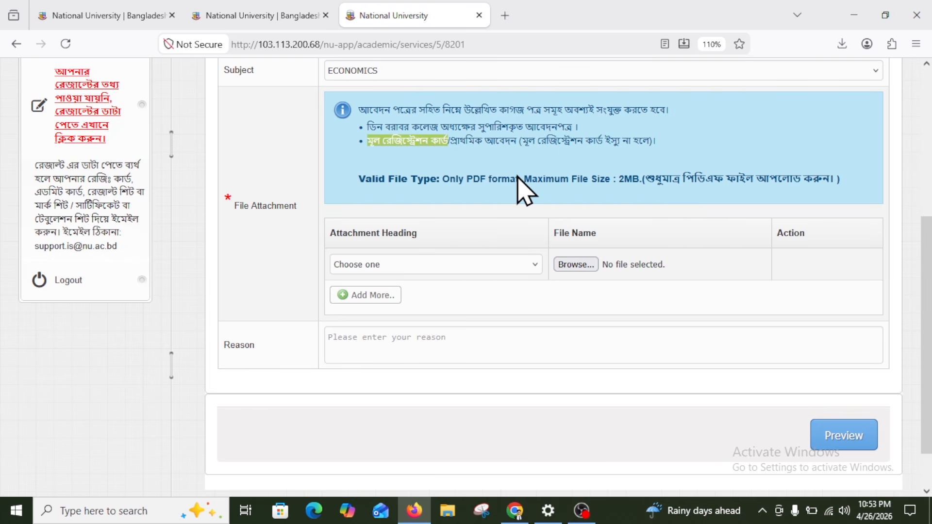
{"action": "left_click_drag", "start_coordinate": [424, 179], "coordinate": [663, 195]}
Set the first attachment heading to principal's recommended application and add a second row headed original registration card
{"action": "left_click", "coordinate": [664, 194]}
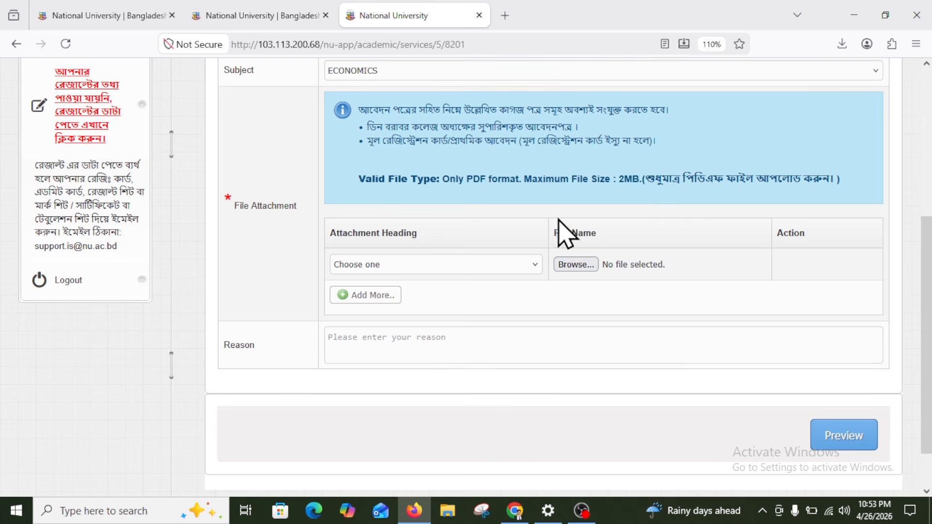
{"action": "left_click", "coordinate": [376, 266]}
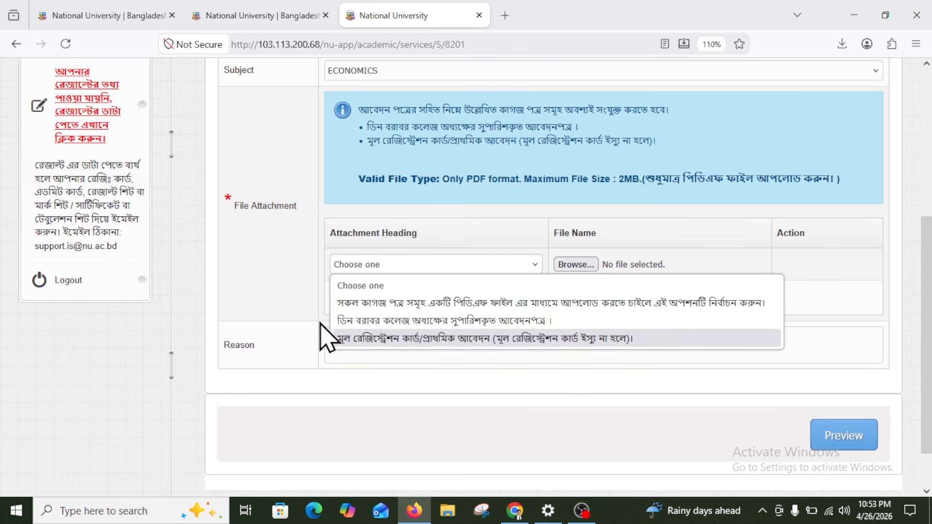
{"action": "left_click", "coordinate": [388, 321]}
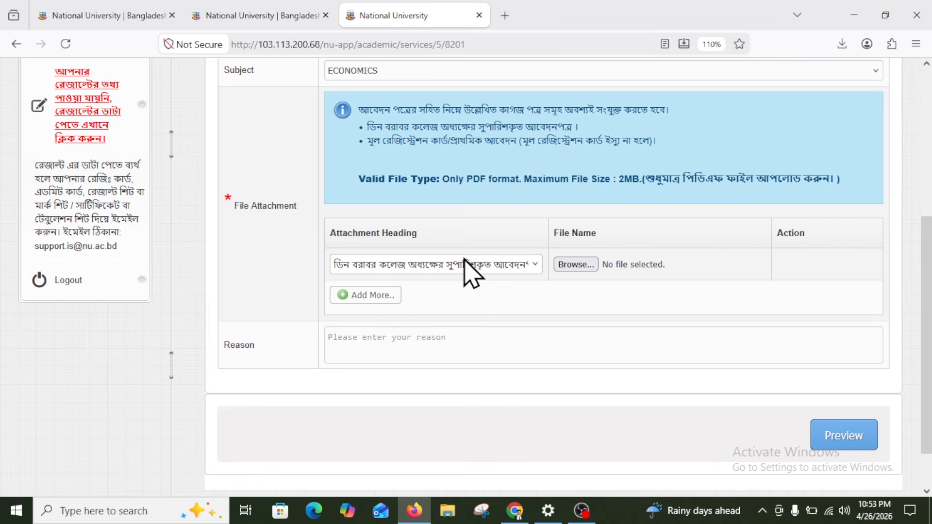
{"action": "left_click", "coordinate": [344, 265]}
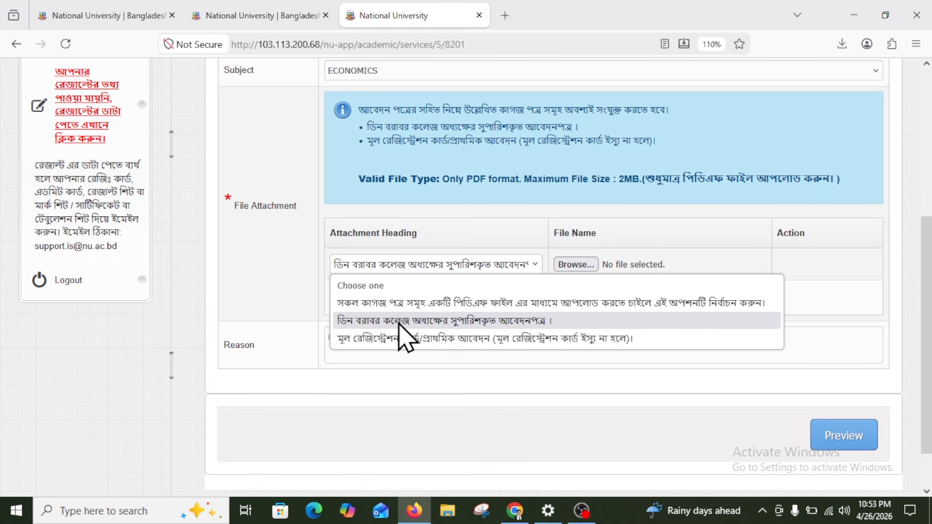
{"action": "left_click", "coordinate": [383, 321]}
{"action": "left_click", "coordinate": [362, 297]}
{"action": "left_click", "coordinate": [362, 297]}
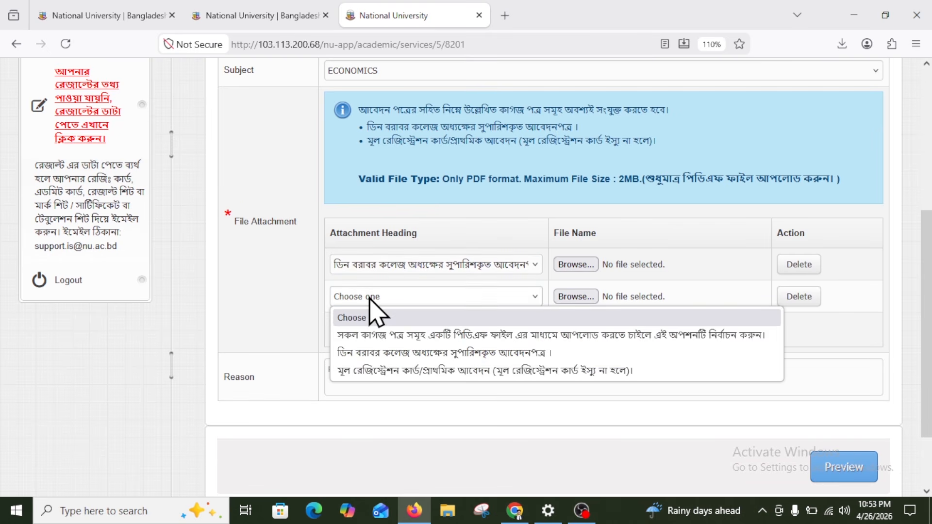
{"action": "left_click", "coordinate": [446, 371]}
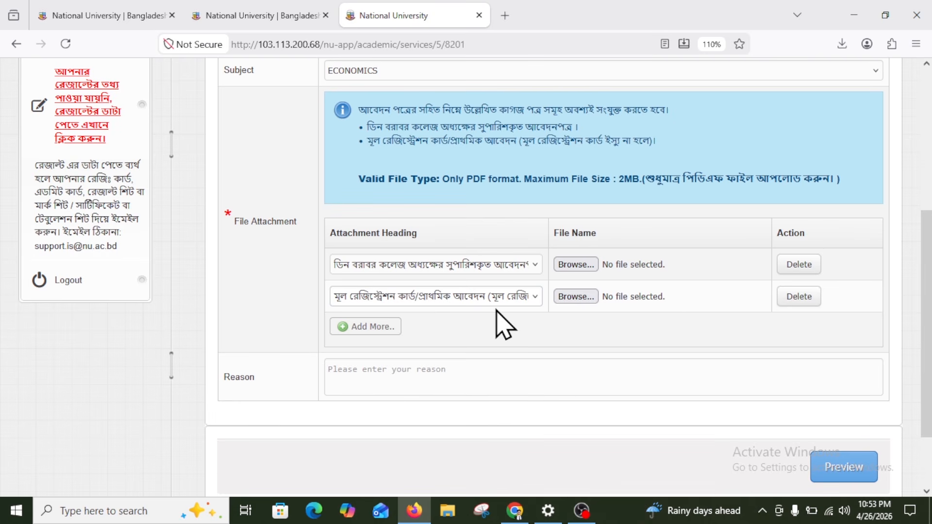
Attach principal fowording-1.pdf and reg card (2).pdf to the two rows, then preview the form
{"action": "left_click", "coordinate": [571, 265]}
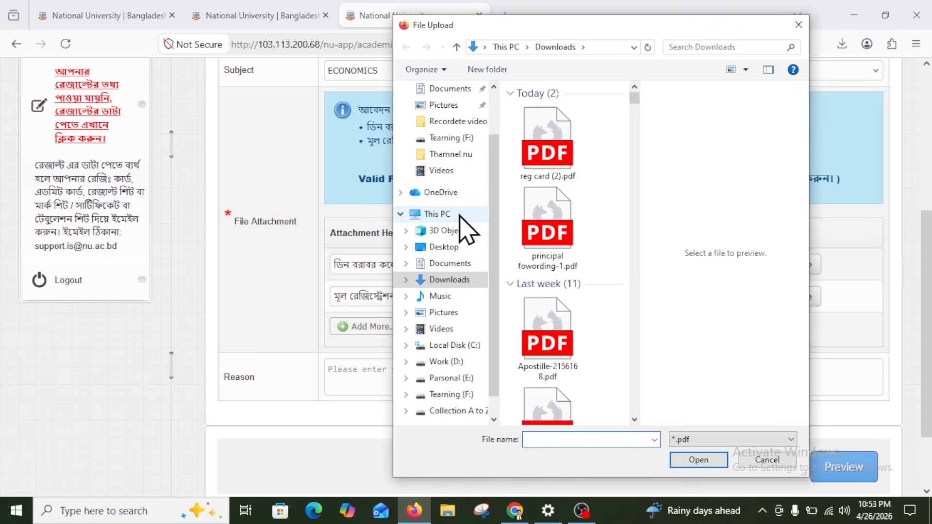
{"action": "left_click", "coordinate": [547, 258]}
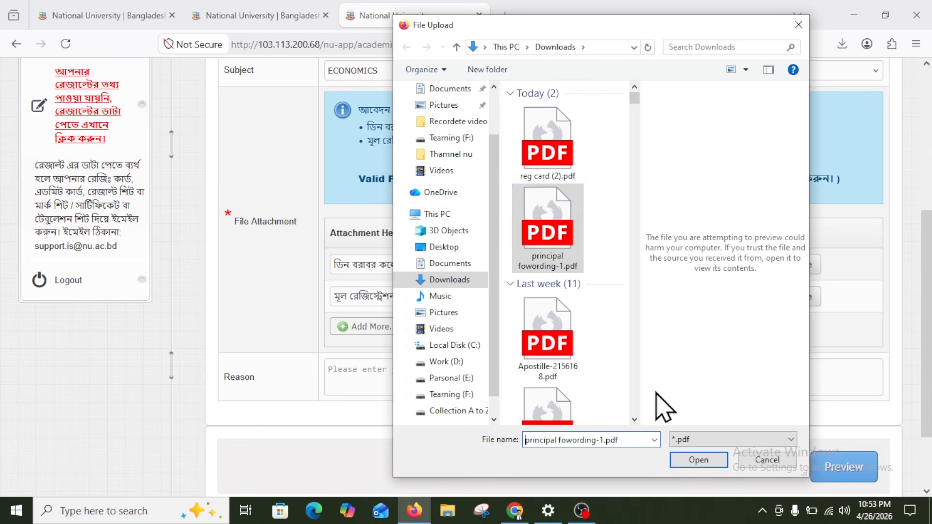
{"action": "left_click", "coordinate": [699, 460]}
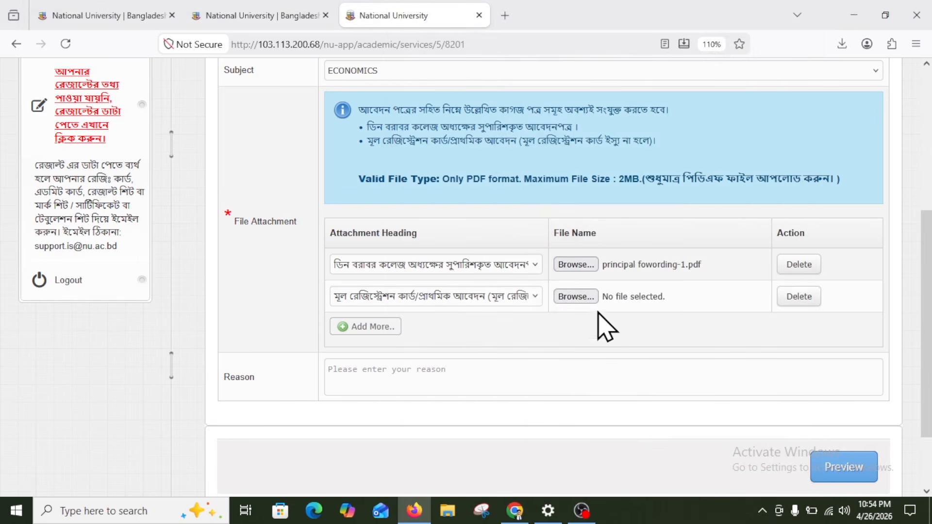
{"action": "left_click", "coordinate": [591, 297]}
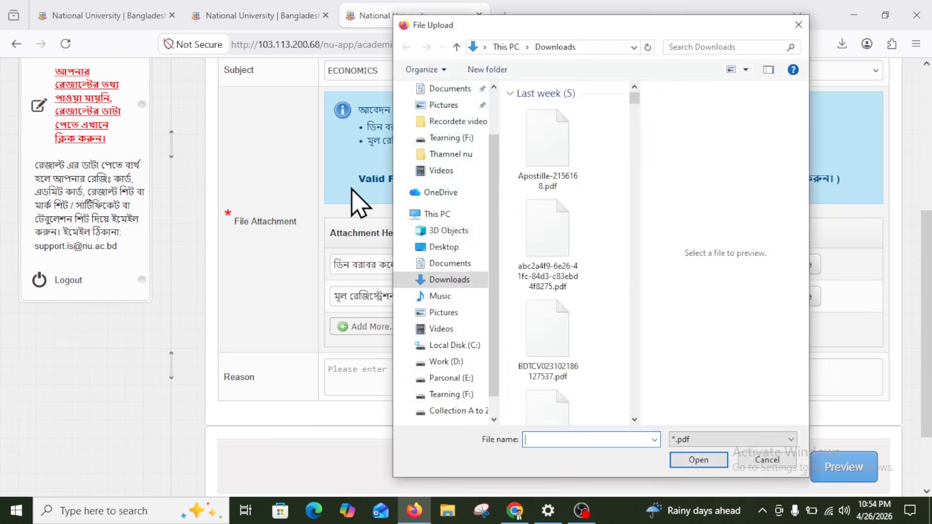
{"action": "left_click", "coordinate": [577, 161]}
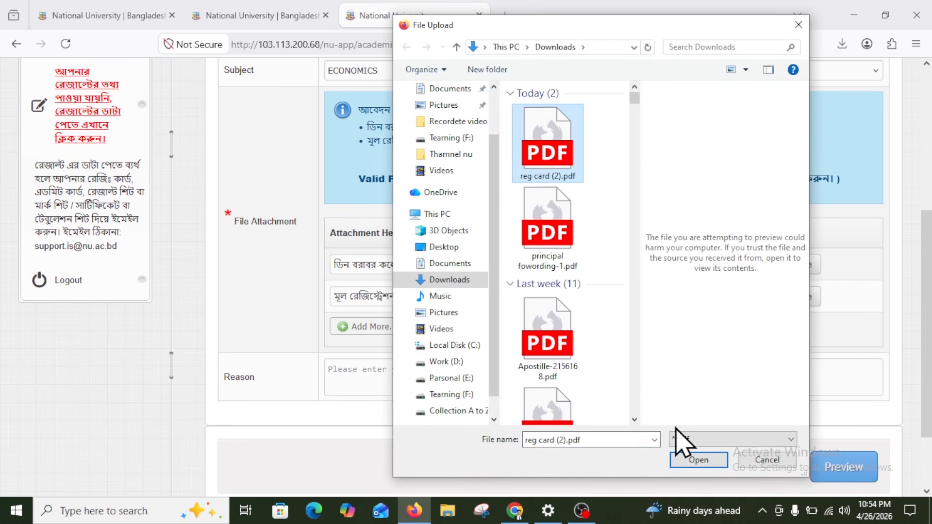
{"action": "left_click", "coordinate": [699, 460]}
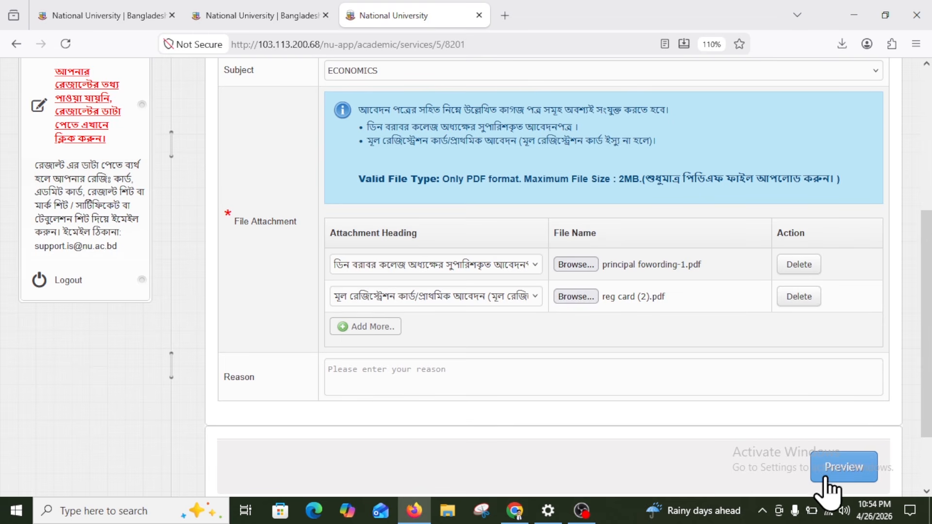
{"action": "left_click", "coordinate": [843, 467]}
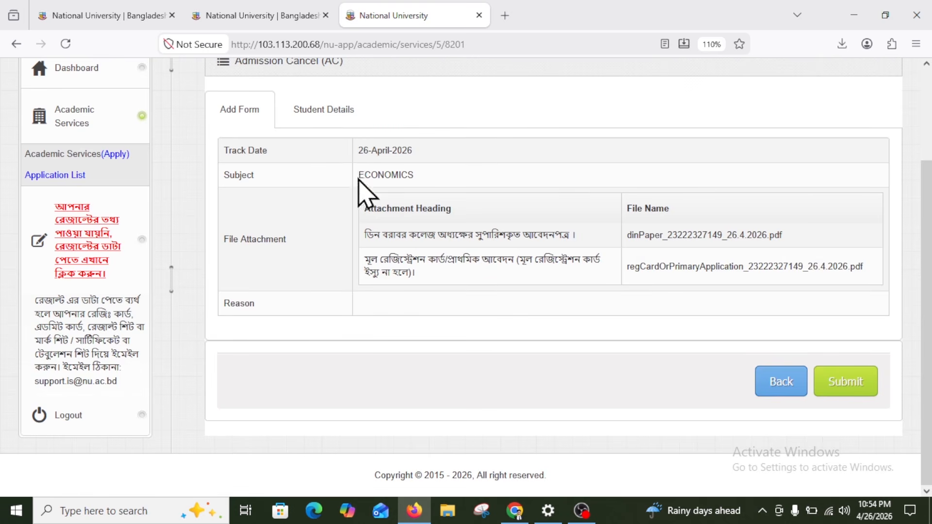
Review the ECONOMICS subject and attached files in the preview, then submit the admission-cancel request
{"action": "left_click_drag", "start_coordinate": [359, 176], "coordinate": [422, 187]}
{"action": "left_click_drag", "start_coordinate": [365, 235], "coordinate": [508, 273]}
{"action": "left_click", "coordinate": [533, 275]}
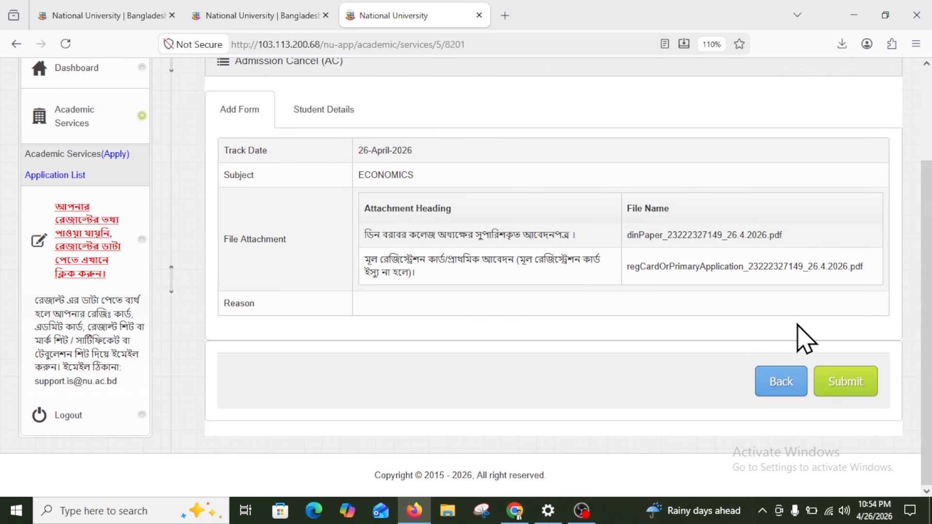
{"action": "left_click", "coordinate": [858, 383]}
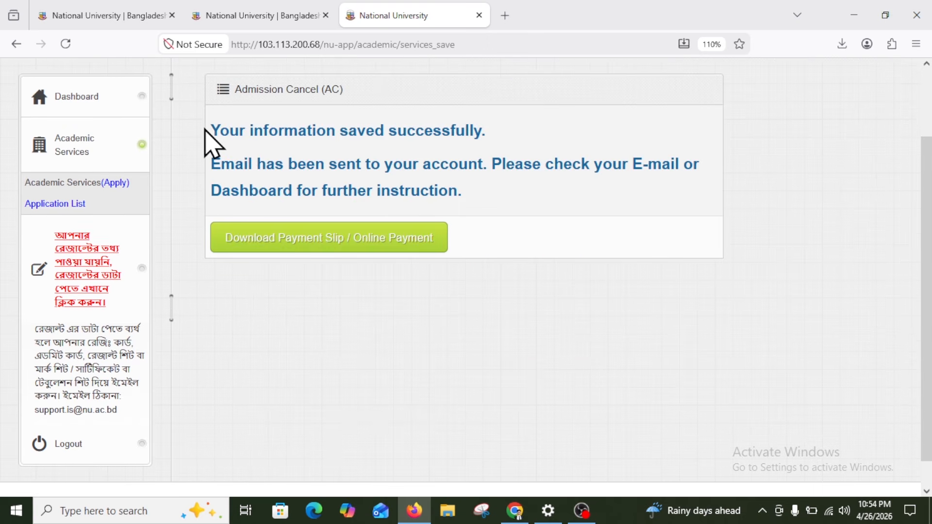
Check the saved-successfully confirmation and go to the payment slip / online payment page
{"action": "left_click_drag", "start_coordinate": [208, 141], "coordinate": [476, 127]}
{"action": "left_click", "coordinate": [479, 129]}
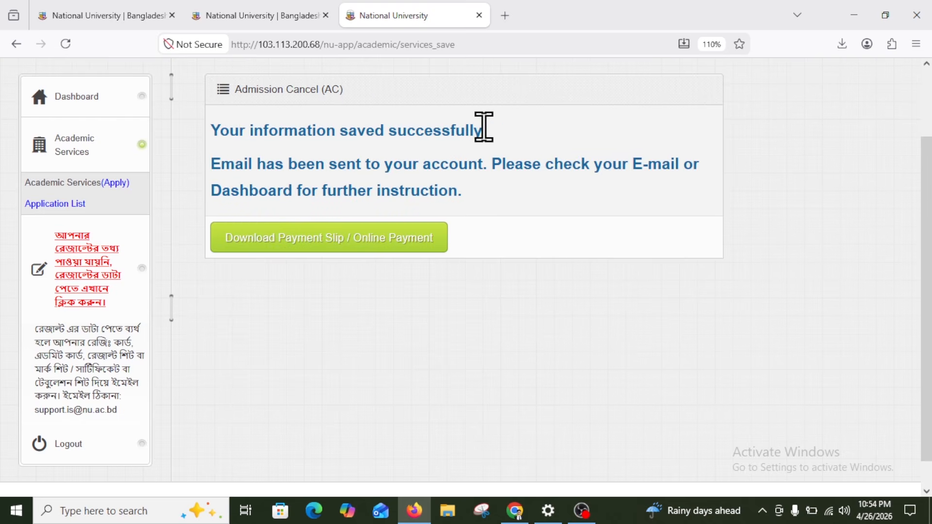
{"action": "left_click_drag", "start_coordinate": [213, 131], "coordinate": [475, 204]}
{"action": "left_click", "coordinate": [480, 214]}
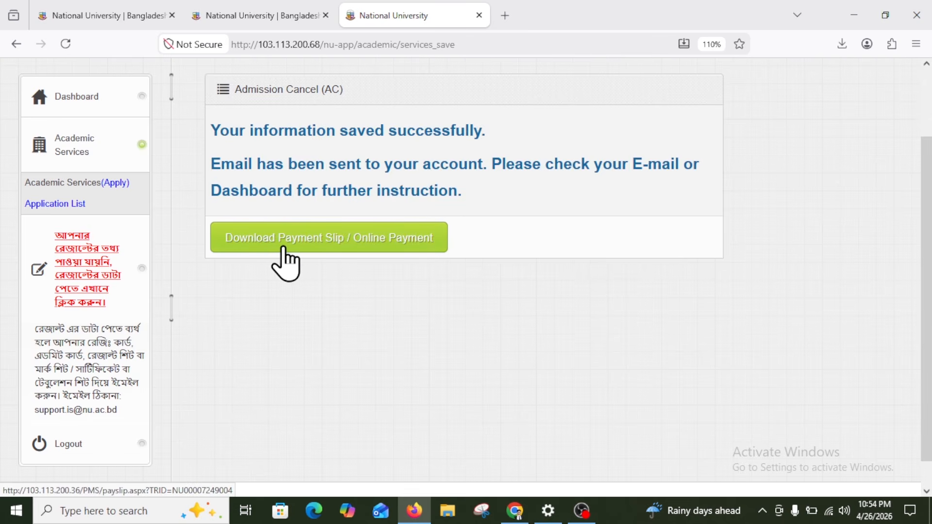
{"action": "left_click", "coordinate": [334, 238]}
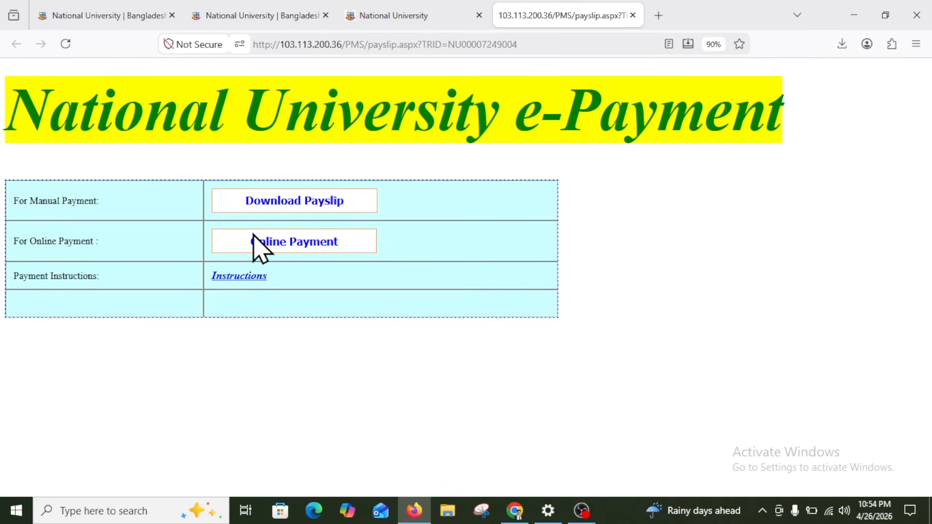
Mark the online payment and payslip download options in red with the on-screen pen
{"action": "key", "text": "ctrl+2"}
{"action": "left_click_drag", "start_coordinate": [201, 222], "coordinate": [385, 256]}
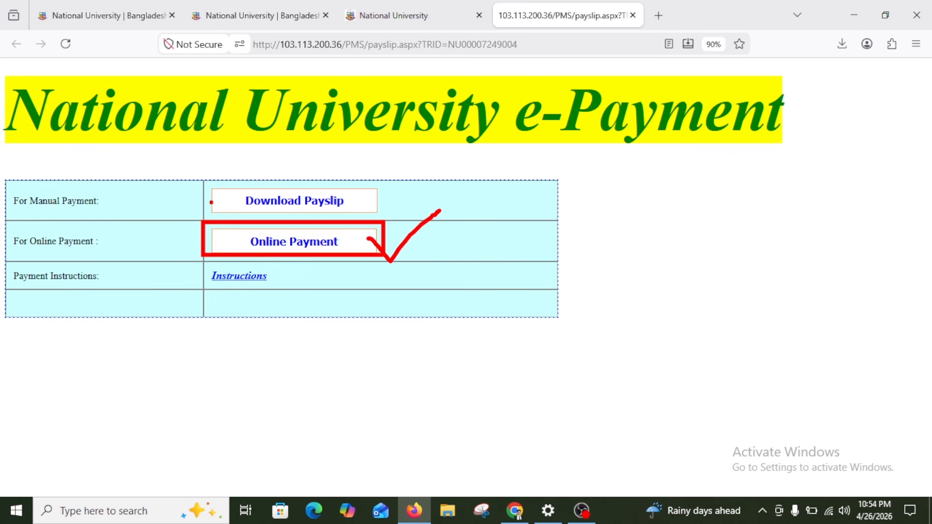
{"action": "left_click_drag", "start_coordinate": [205, 179], "coordinate": [387, 216]}
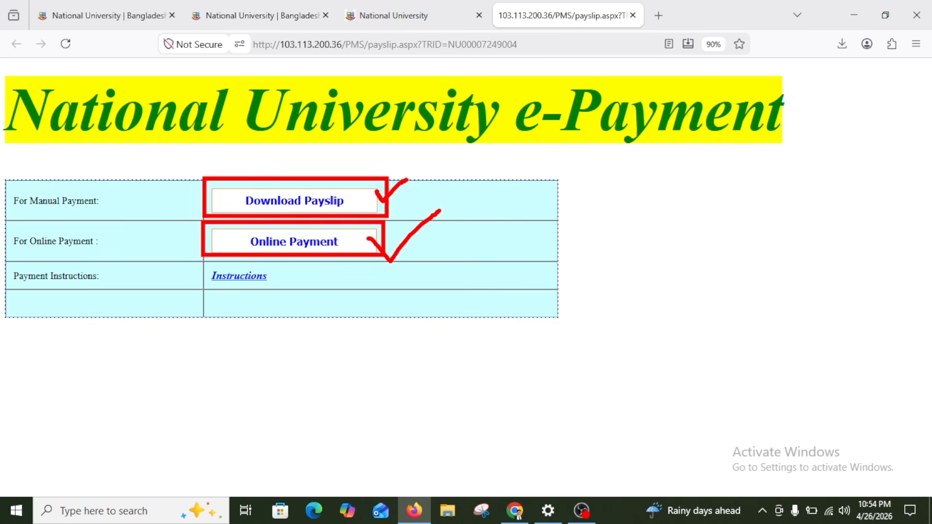
Pay online through Mobile Banking with bKash, accepting the 505.00 total
{"action": "left_click", "coordinate": [289, 244]}
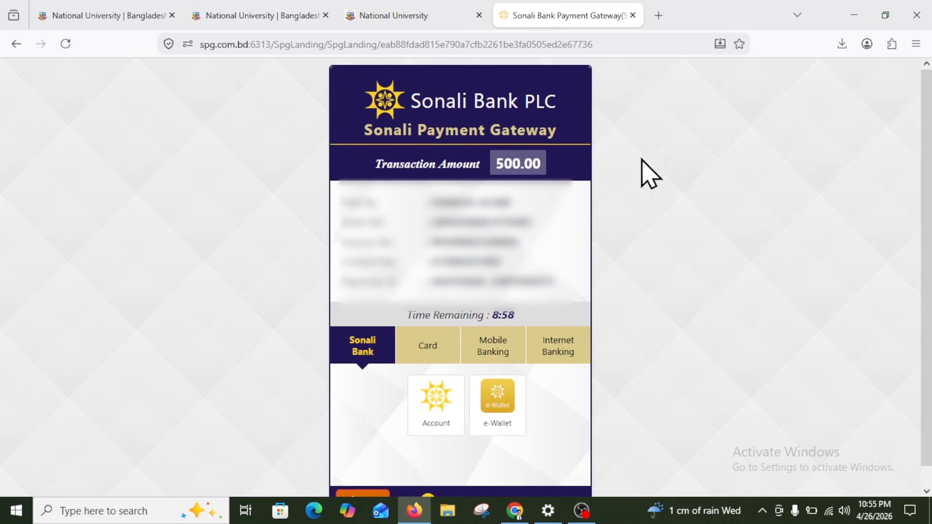
{"action": "left_click", "coordinate": [510, 352]}
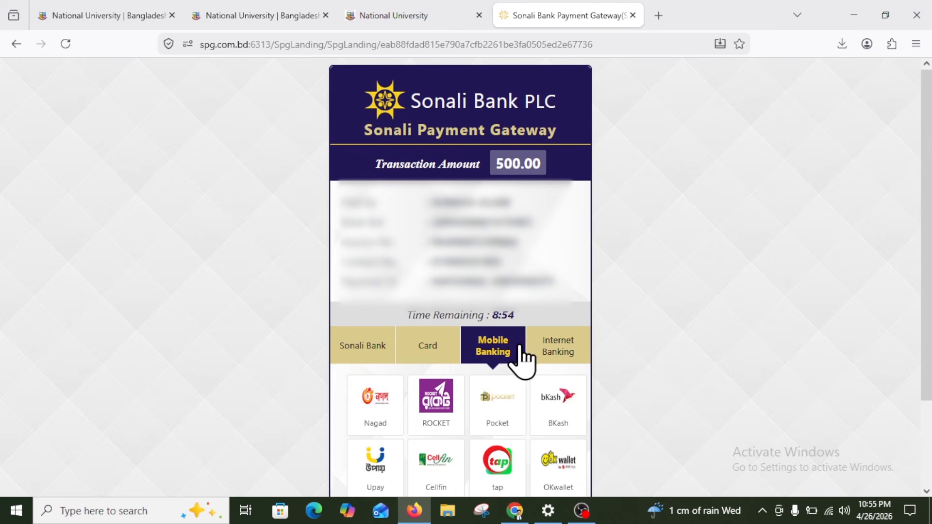
{"action": "left_click", "coordinate": [568, 406]}
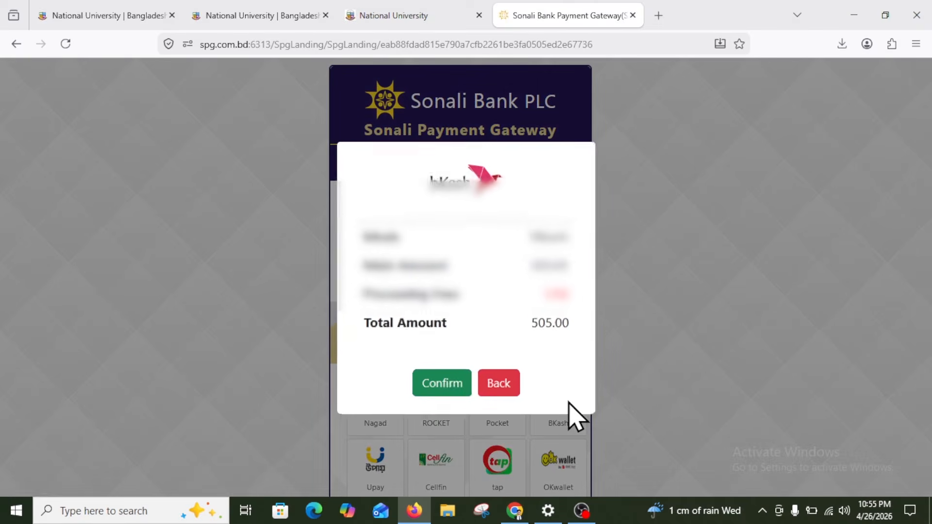
{"action": "left_click", "coordinate": [443, 384]}
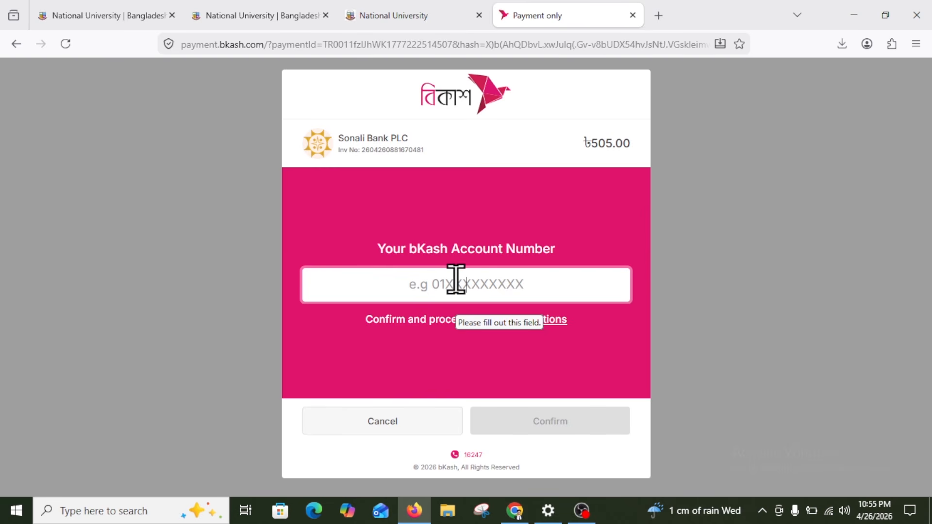
Enter the bKash account number, SMS verification code and PIN to authorise the ৳505.00 payment
{"action": "type", "text": "0"}
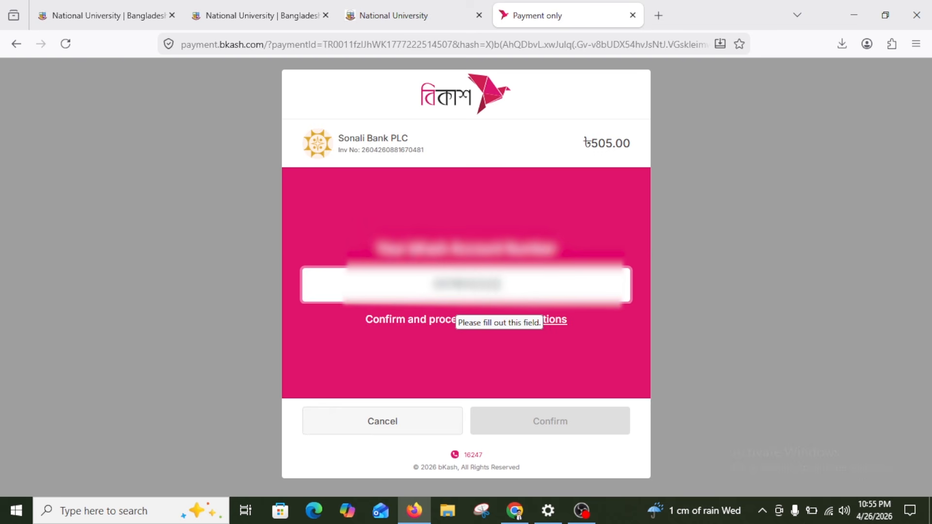
{"action": "type", "text": "8"}
{"action": "key", "text": "Return"}
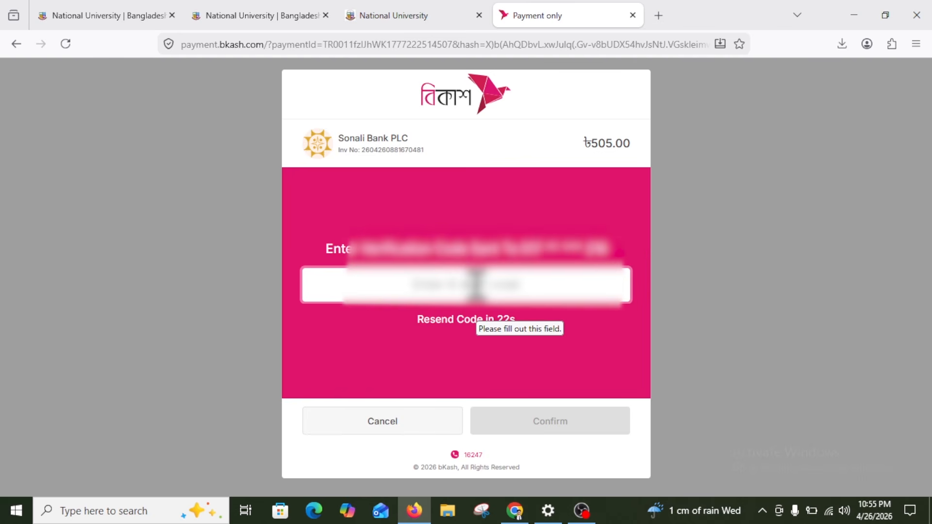
{"action": "type", "text": "6"}
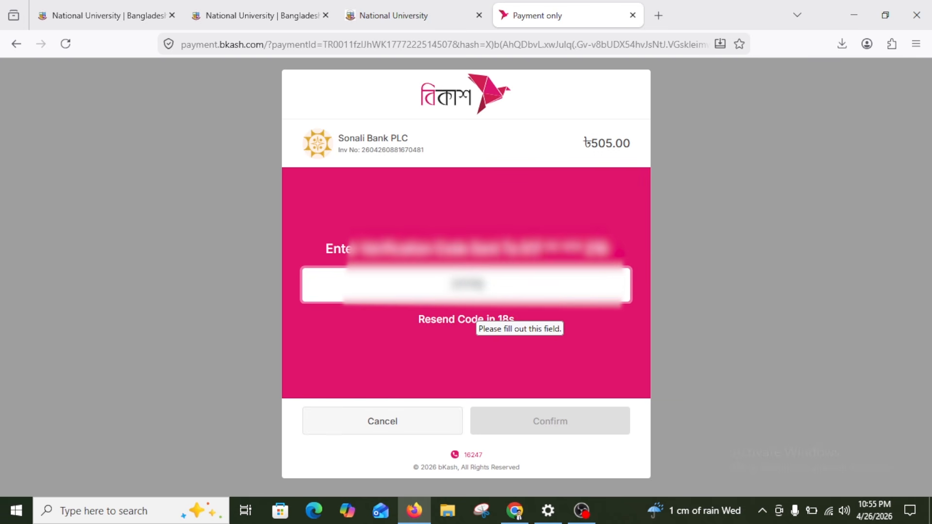
{"action": "type", "text": "6"}
{"action": "key", "text": "Return"}
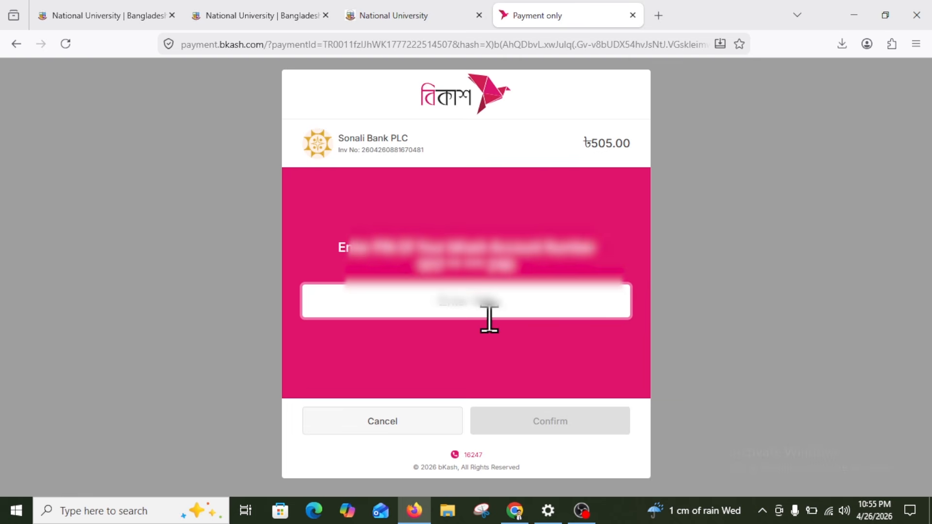
{"action": "type", "text": "1234"}
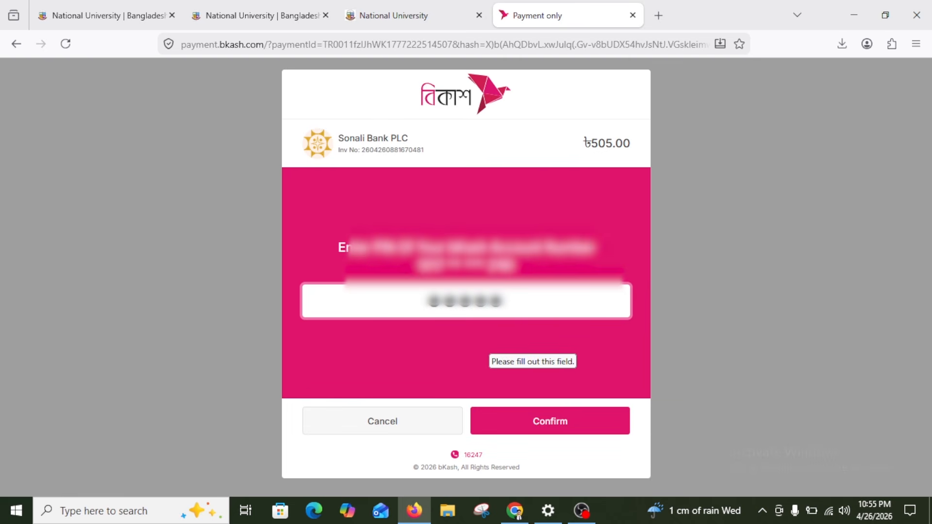
{"action": "left_click", "coordinate": [569, 423]}
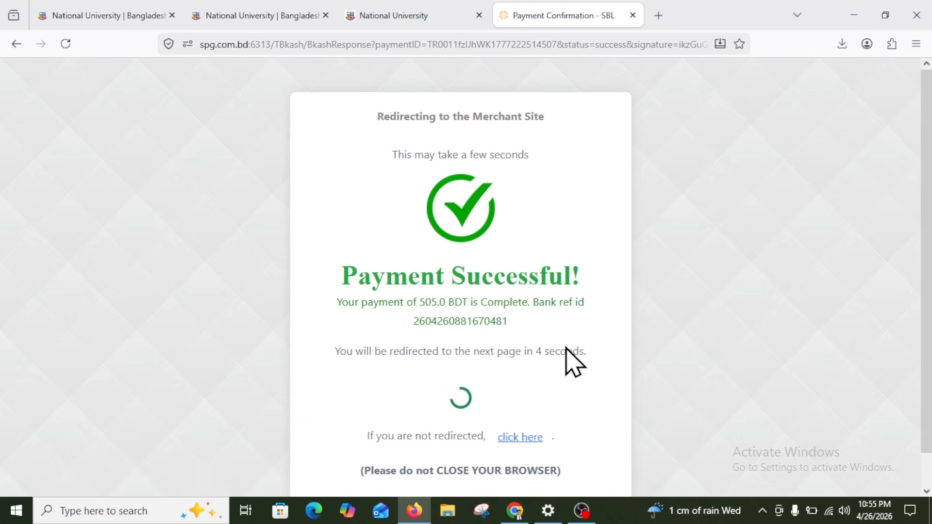
Confirm the payment-received message, then close the payslip tab
{"action": "scroll", "coordinate": [553, 311], "scroll_direction": "down", "scroll_amount": 1}
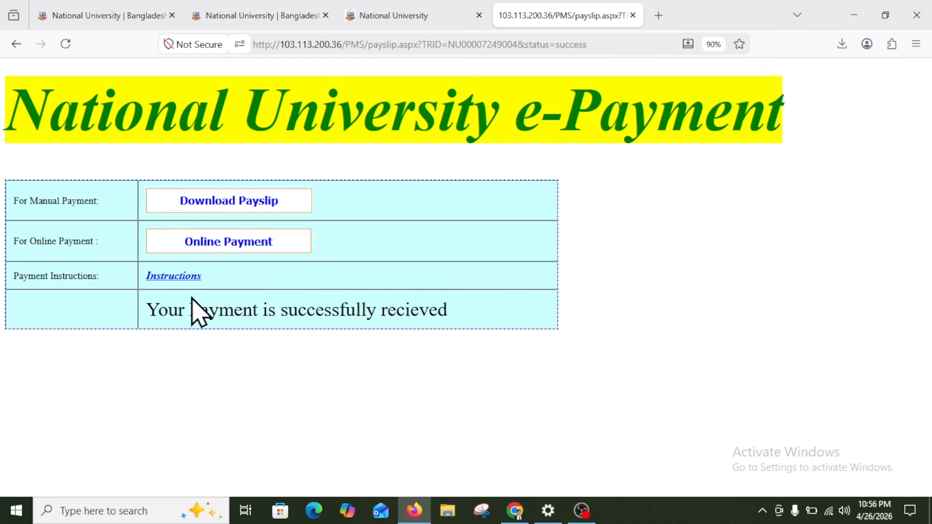
{"action": "left_click_drag", "start_coordinate": [147, 310], "coordinate": [449, 313]}
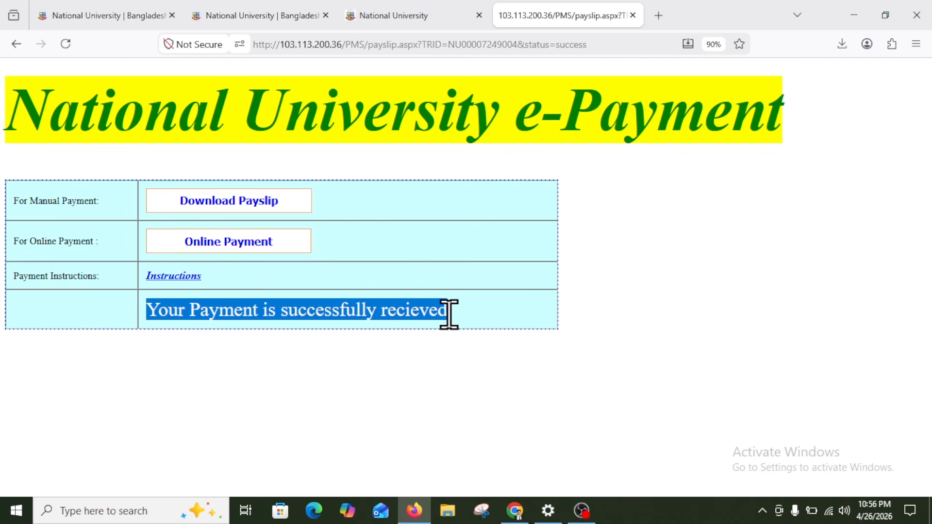
{"action": "left_click", "coordinate": [455, 312]}
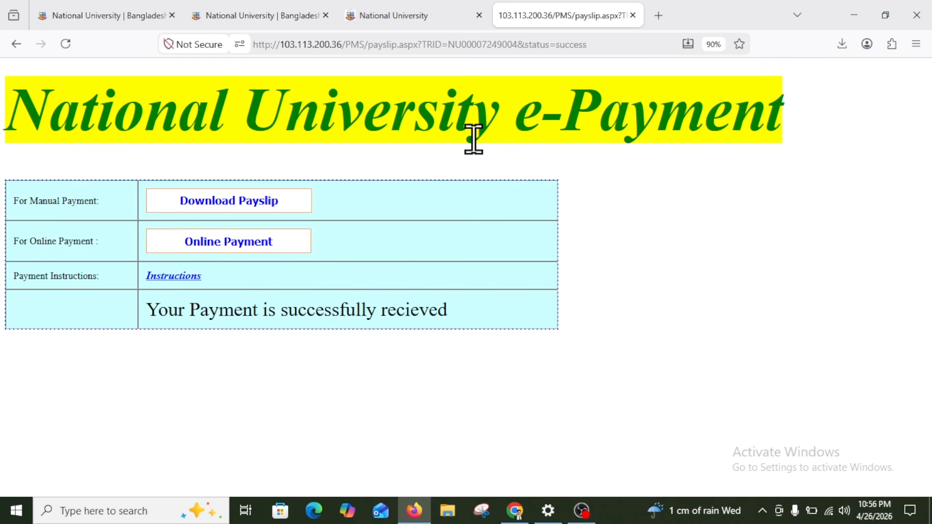
{"action": "left_click", "coordinate": [632, 15]}
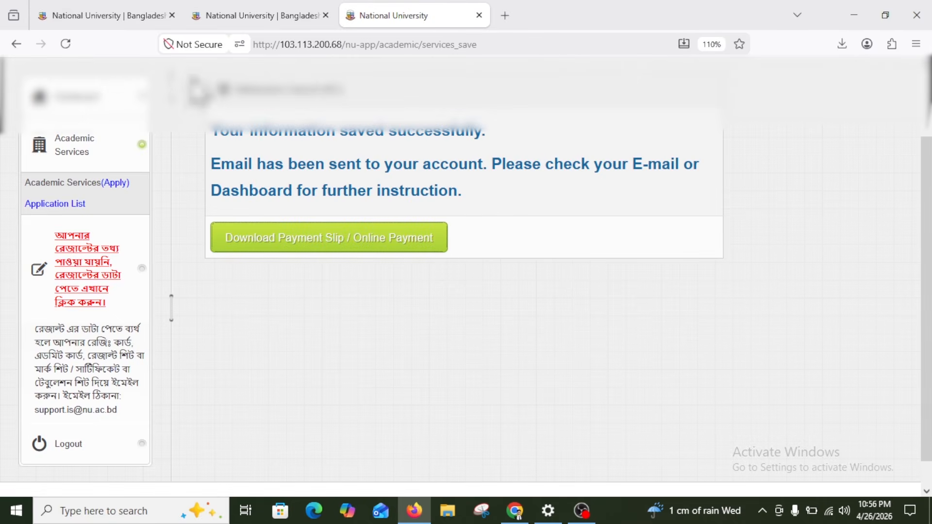
Review the Admission Cancel request row and progress tracker on the dashboard, then reload it with F5
{"action": "left_click", "coordinate": [88, 102]}
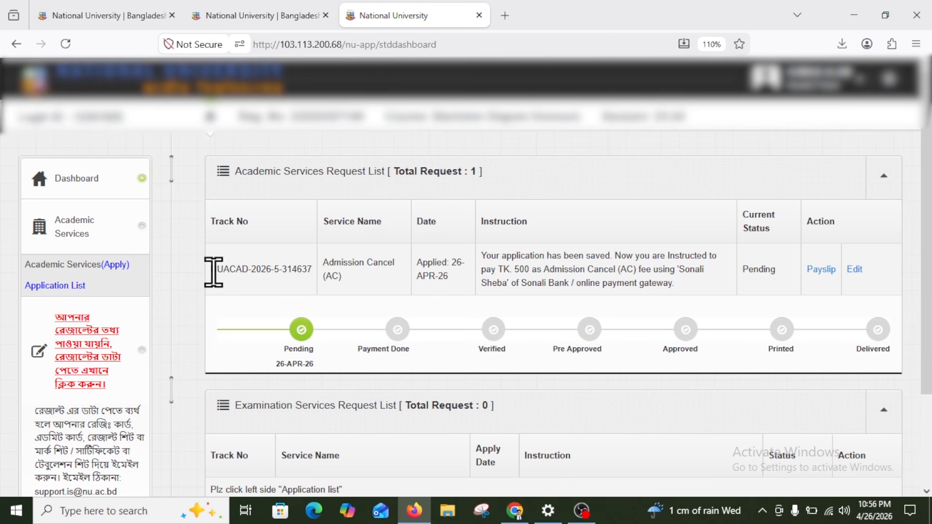
{"action": "left_click_drag", "start_coordinate": [214, 271], "coordinate": [647, 281]}
{"action": "left_click", "coordinate": [680, 301]}
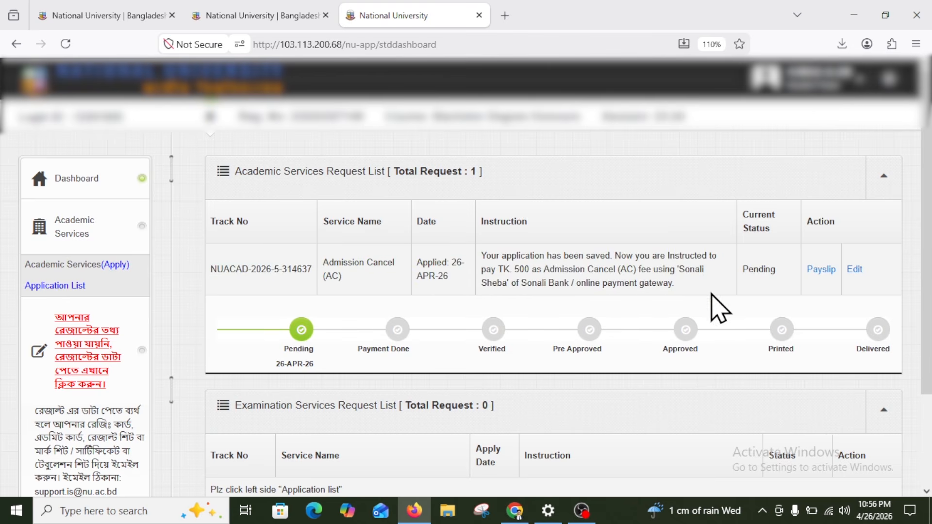
{"action": "triple_click", "coordinate": [316, 365]}
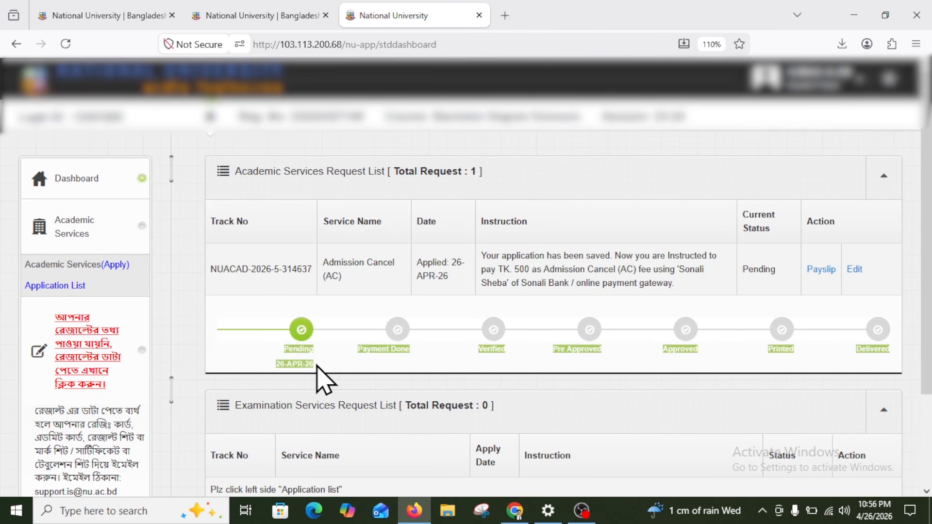
{"action": "left_click", "coordinate": [317, 367]}
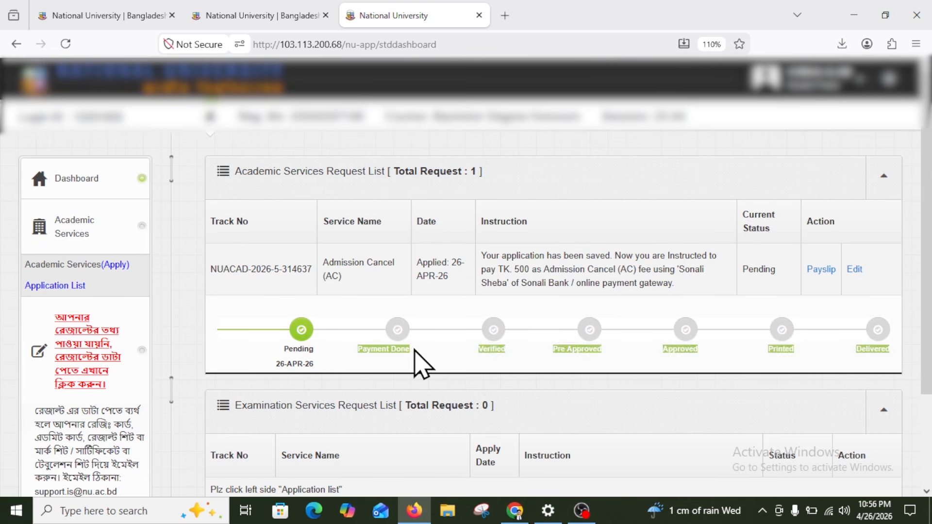
{"action": "left_click_drag", "start_coordinate": [405, 350], "coordinate": [363, 348]}
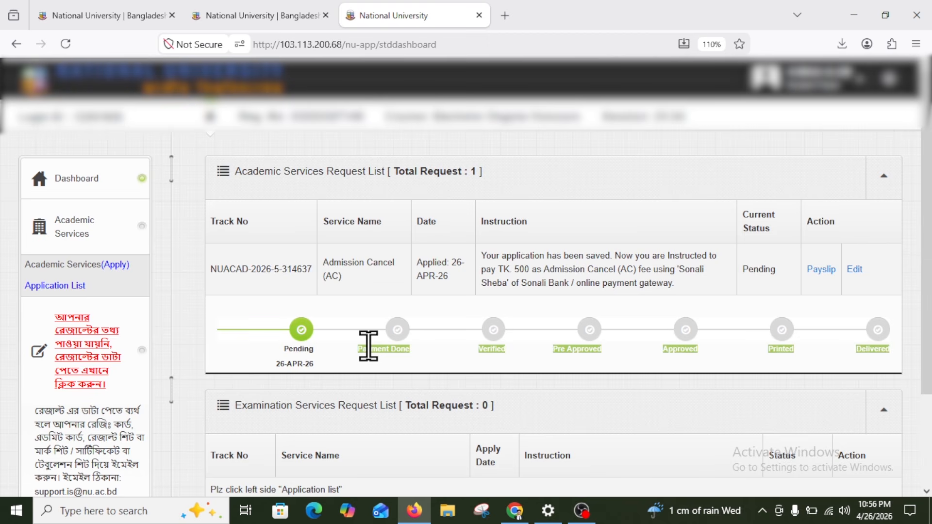
{"action": "left_click", "coordinate": [371, 348]}
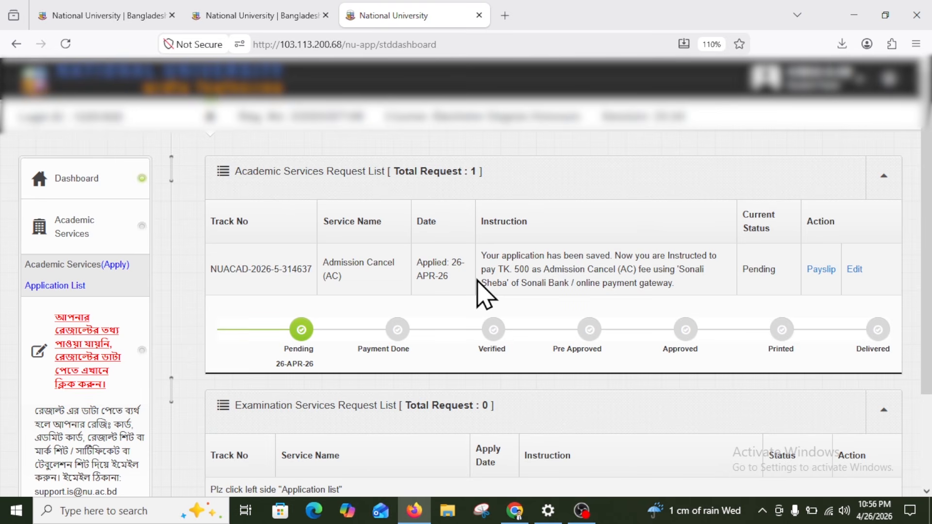
{"action": "key", "text": "F5"}
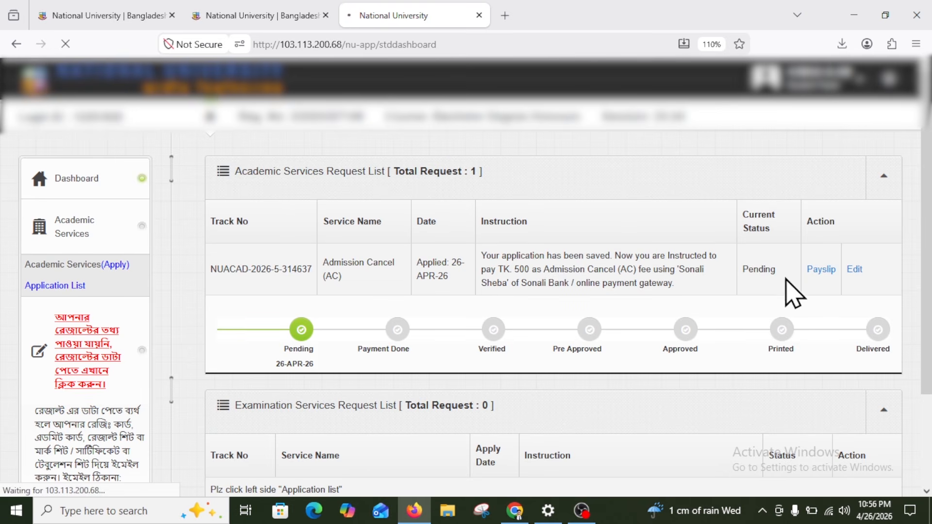
Open the Admission Cancel payslip, confirm it says payment already received, and close it with Ctrl+W
{"action": "left_click", "coordinate": [820, 270]}
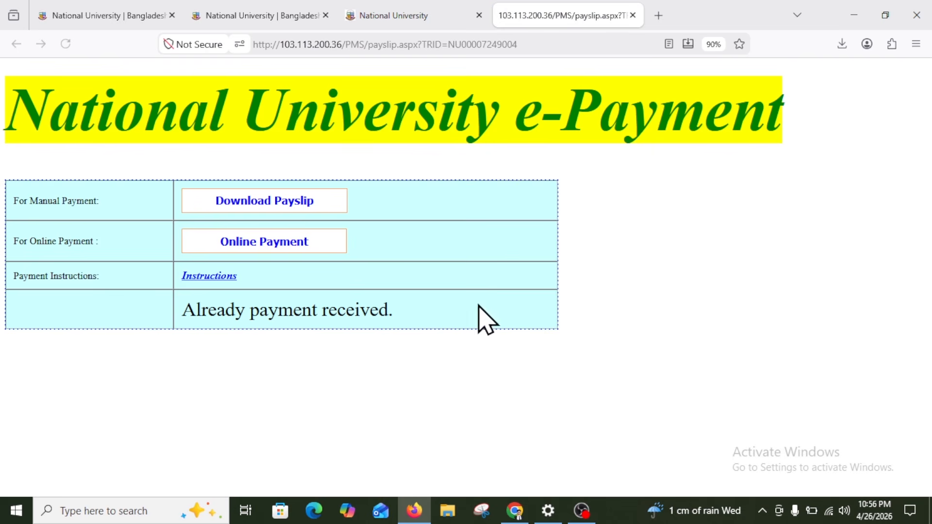
{"action": "left_click_drag", "start_coordinate": [195, 315], "coordinate": [391, 307]}
{"action": "left_click", "coordinate": [394, 316]}
{"action": "left_click", "coordinate": [160, 329]}
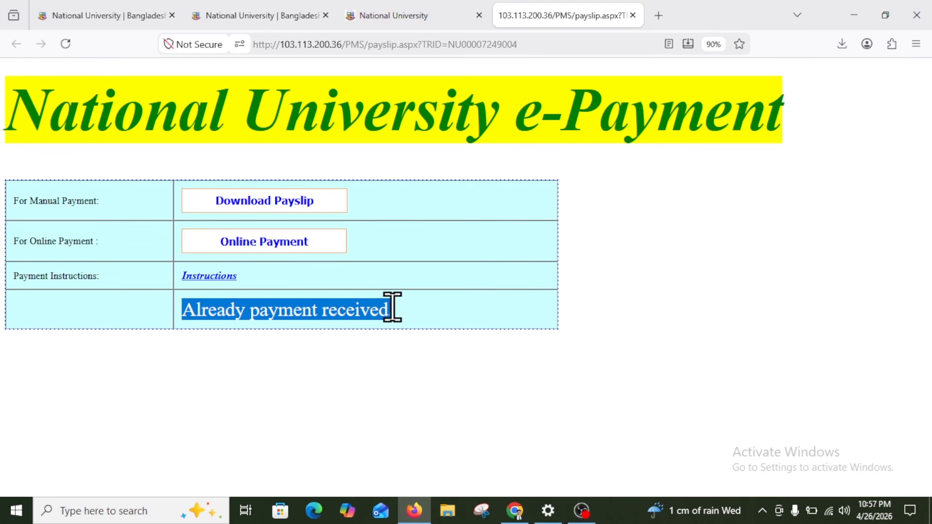
{"action": "left_click", "coordinate": [392, 307]}
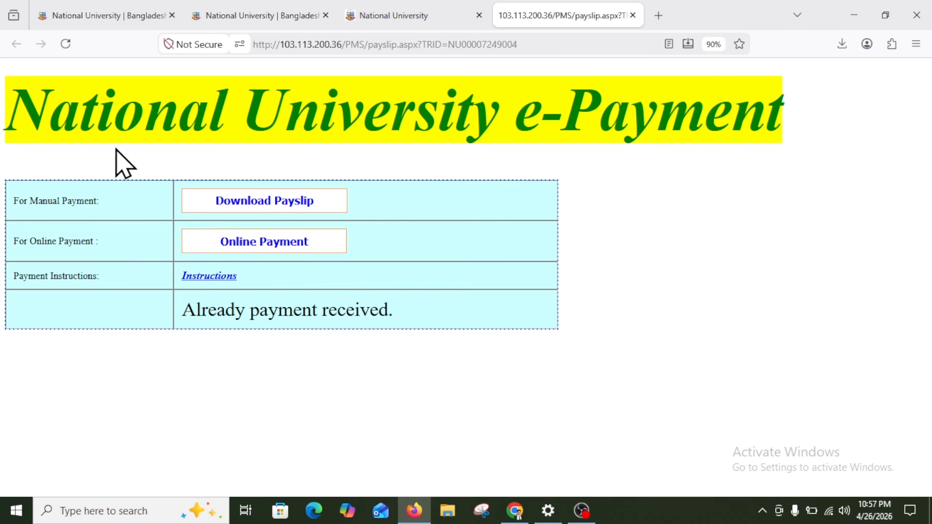
{"action": "left_click_drag", "start_coordinate": [19, 115], "coordinate": [786, 115]}
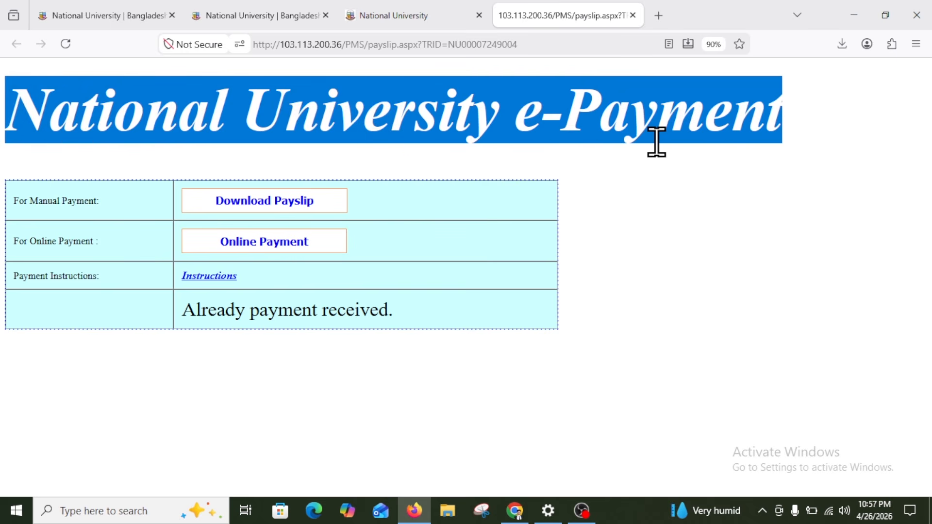
{"action": "left_click", "coordinate": [380, 102]}
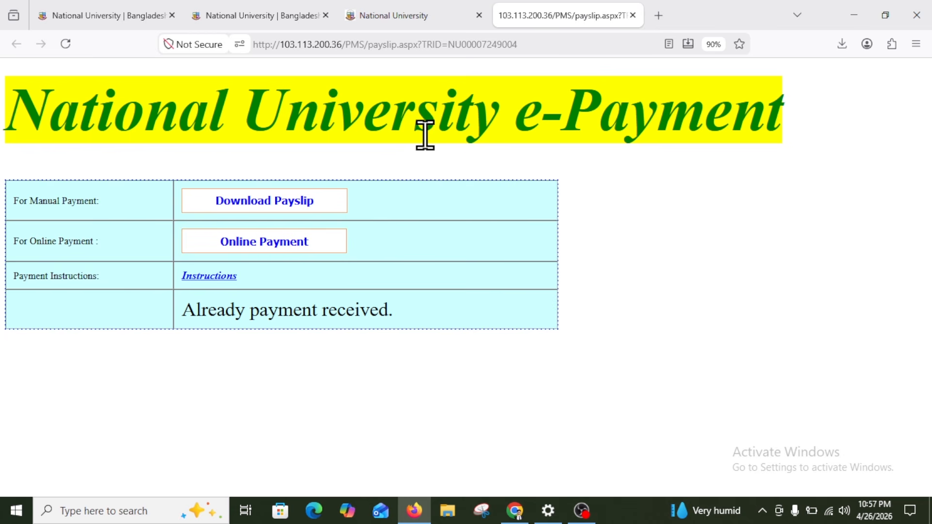
{"action": "left_click_drag", "start_coordinate": [24, 108], "coordinate": [391, 309]}
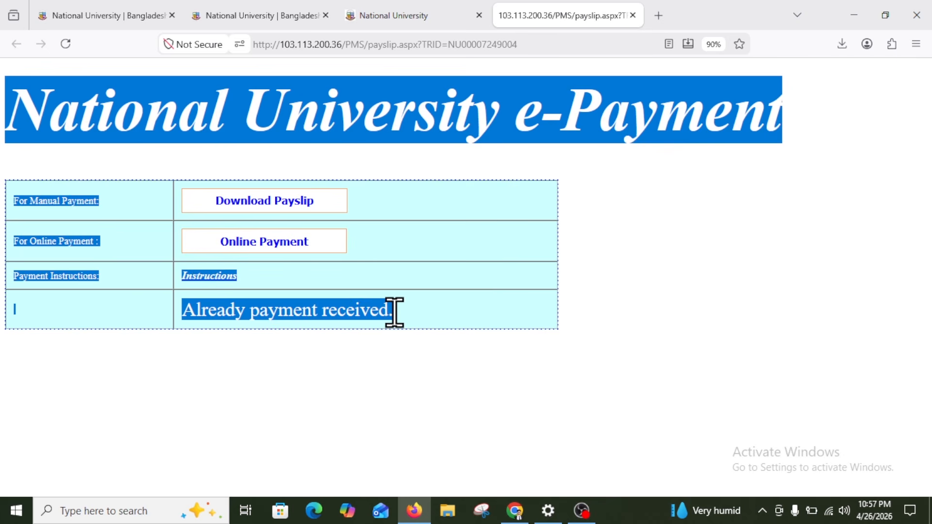
{"action": "left_click", "coordinate": [394, 310]}
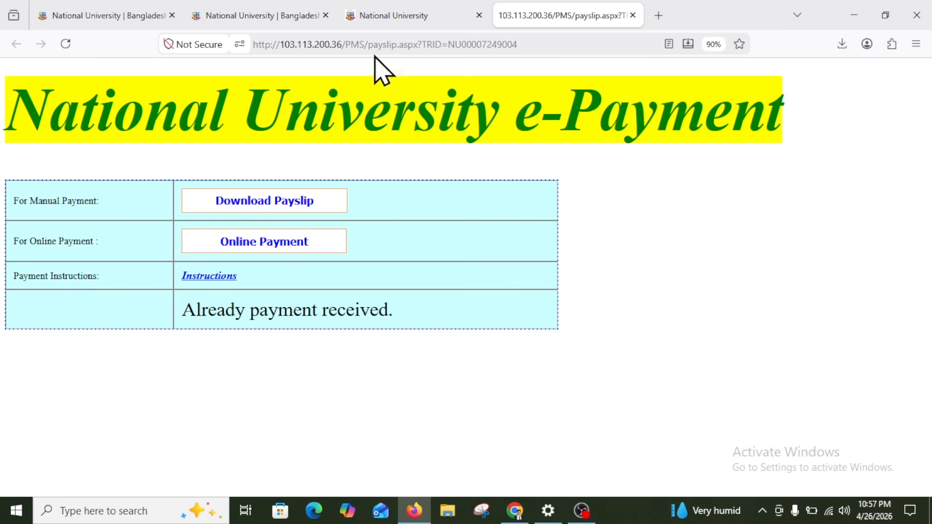
{"action": "key", "text": "ctrl+w"}
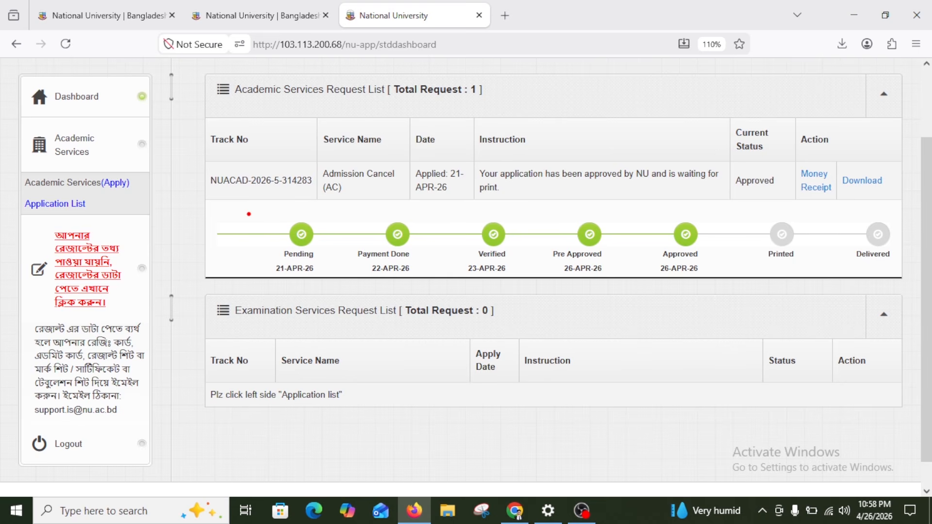
Box the Pending, Payment Done, Verified, Pre Approved and Approved tracker stages in red
{"action": "left_click_drag", "start_coordinate": [249, 214], "coordinate": [328, 280]}
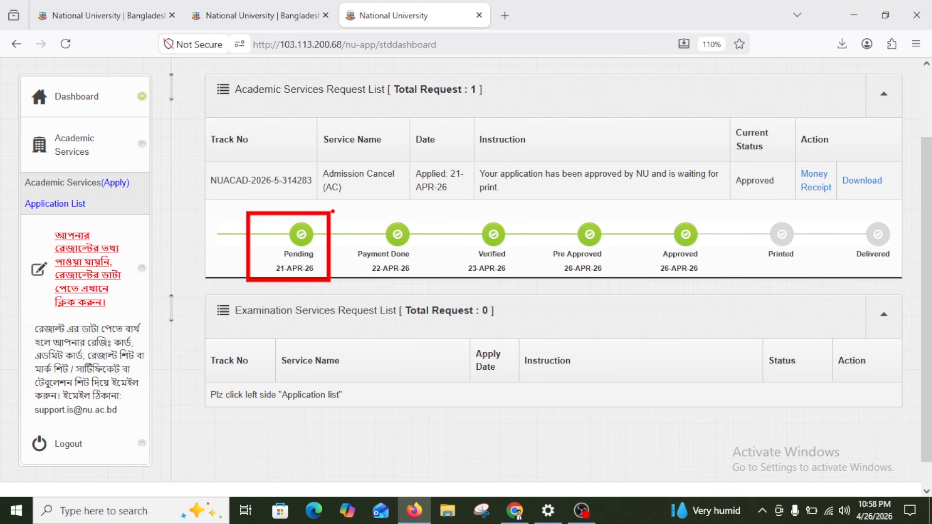
{"action": "mouse_move", "coordinate": [333, 212]}
{"action": "left_mouse_down"}
{"action": "mouse_move", "coordinate": [367, 253]}
{"action": "mouse_move", "coordinate": [432, 281]}
{"action": "left_mouse_up"}
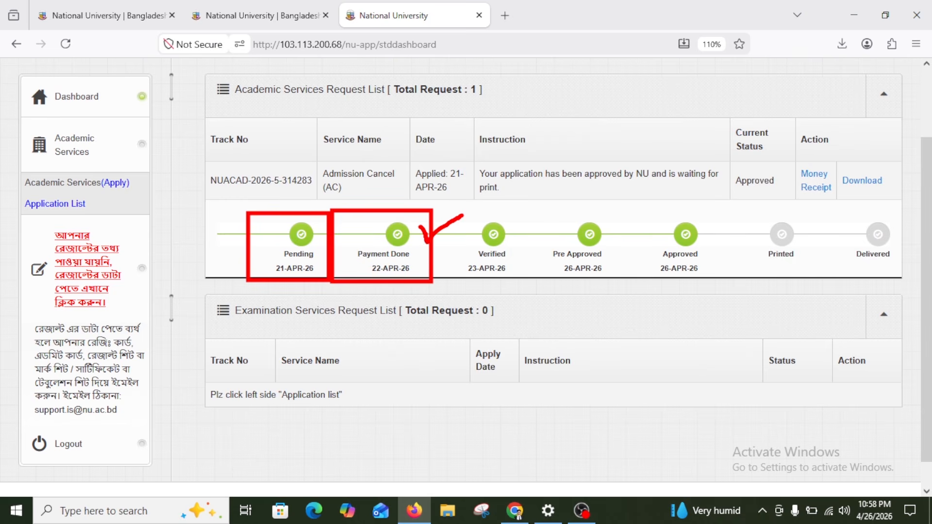
{"action": "mouse_move", "coordinate": [440, 202]}
{"action": "left_mouse_down"}
{"action": "mouse_move", "coordinate": [485, 264]}
{"action": "mouse_move", "coordinate": [518, 283]}
{"action": "left_mouse_up"}
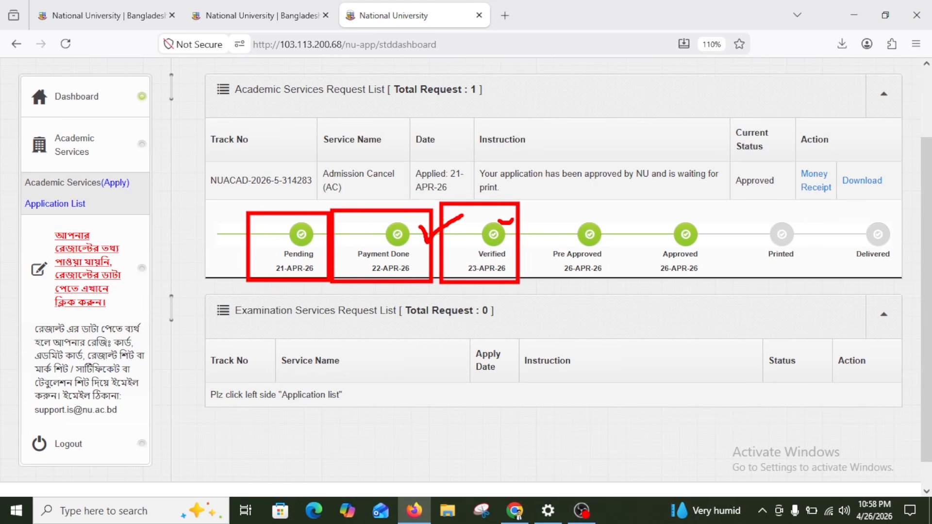
{"action": "left_click_drag", "start_coordinate": [550, 228], "coordinate": [626, 282]}
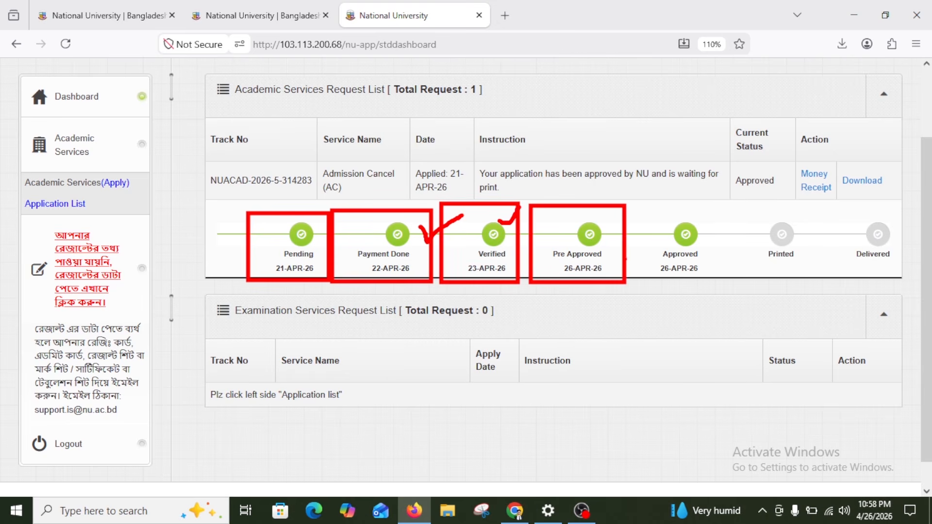
{"action": "mouse_move", "coordinate": [647, 200]}
{"action": "left_mouse_down"}
{"action": "mouse_move", "coordinate": [672, 268]}
{"action": "mouse_move", "coordinate": [727, 279]}
{"action": "left_mouse_up"}
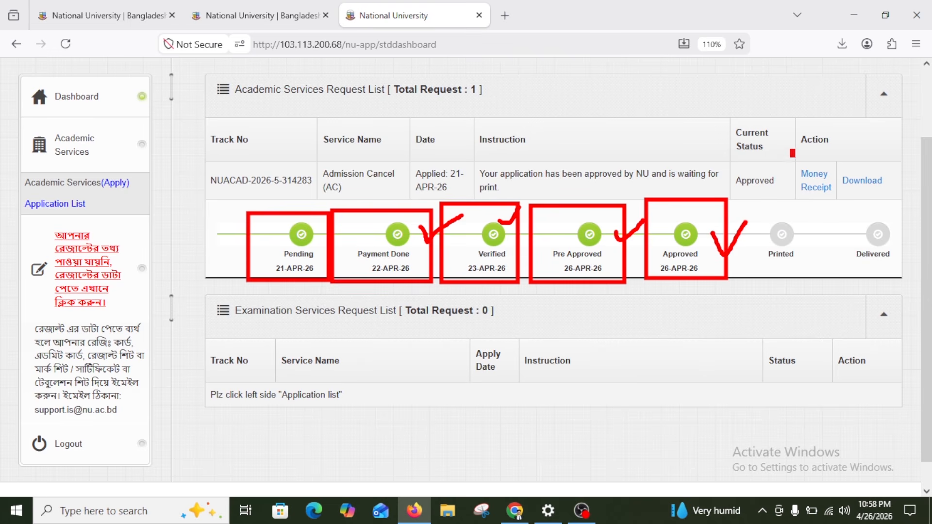
Box the Money Receipt and Download links and the Approved status in red
{"action": "left_click_drag", "start_coordinate": [791, 151], "coordinate": [836, 209]}
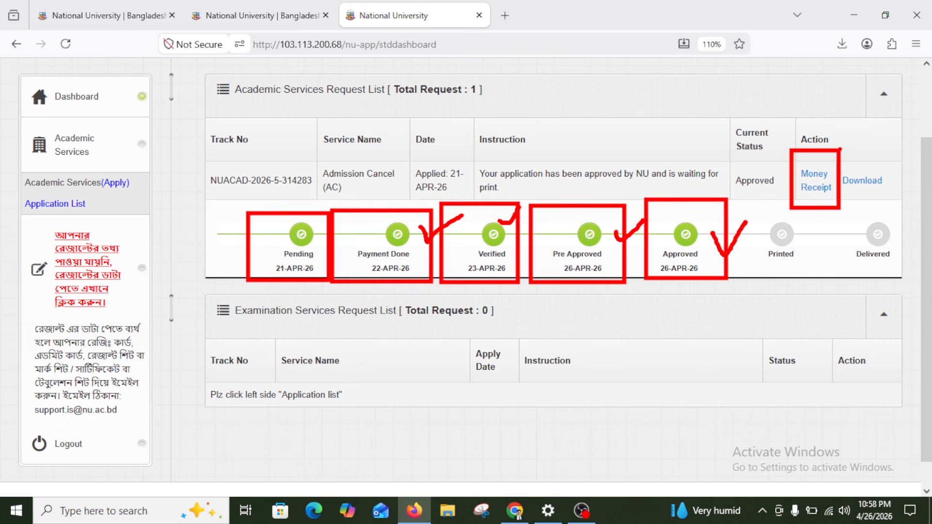
{"action": "left_click_drag", "start_coordinate": [839, 149], "coordinate": [901, 200]}
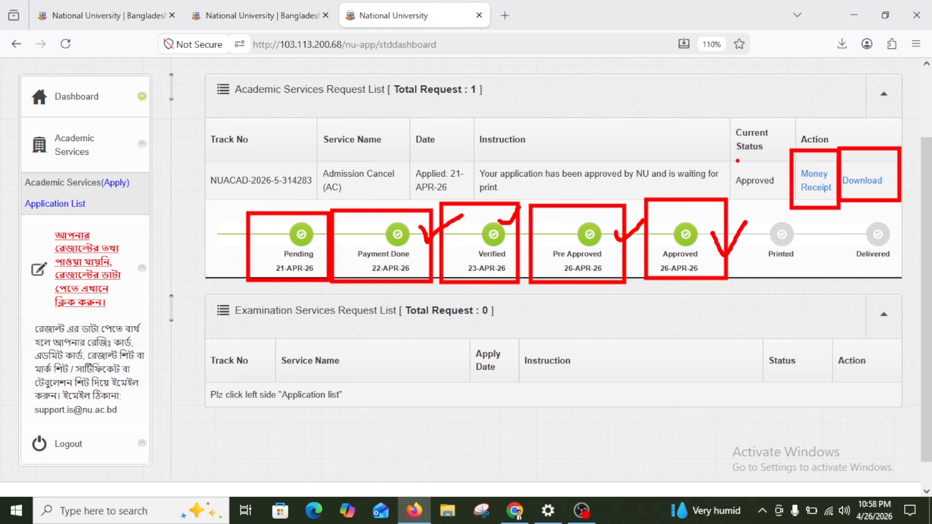
{"action": "mouse_move", "coordinate": [726, 158]}
{"action": "left_mouse_down"}
{"action": "mouse_move", "coordinate": [789, 208]}
{"action": "mouse_move", "coordinate": [789, 199]}
{"action": "left_mouse_up"}
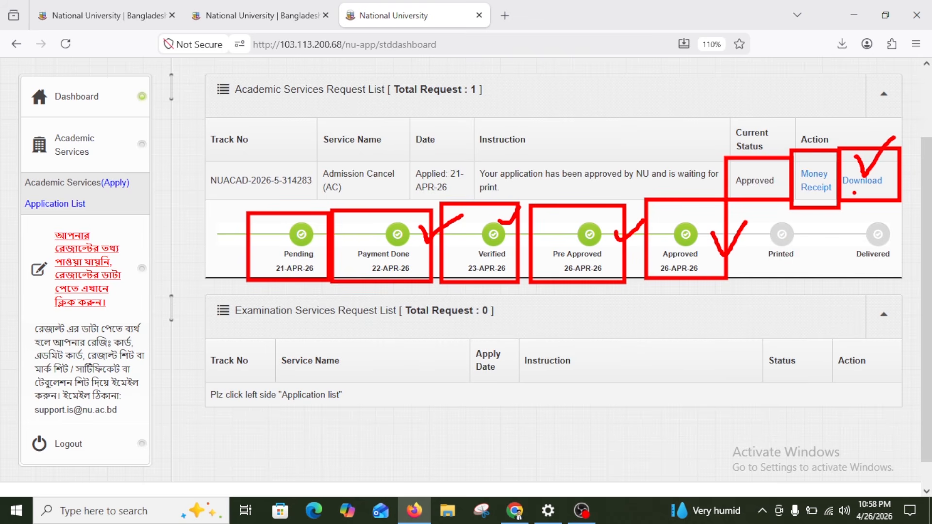
Open the approval letter PDF and select its sender lines
{"action": "left_click", "coordinate": [856, 182]}
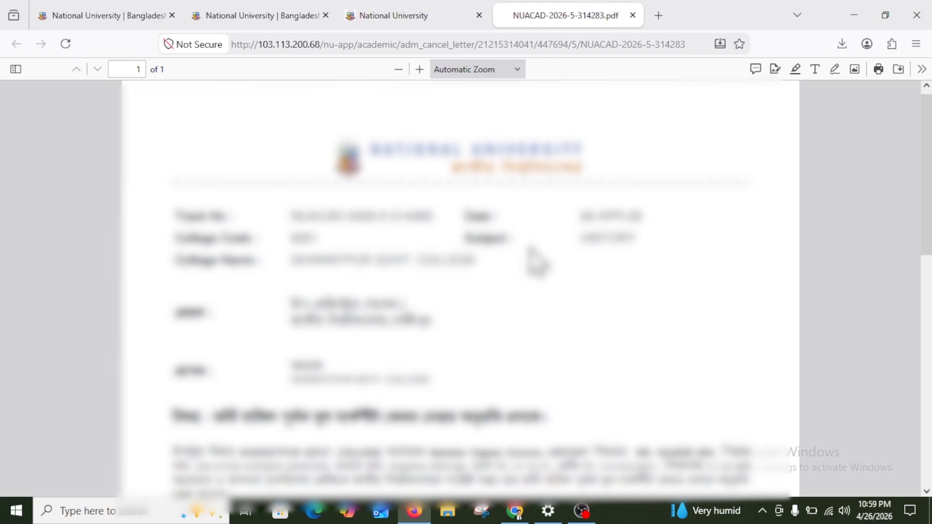
{"action": "scroll", "coordinate": [534, 257], "scroll_direction": "down", "scroll_amount": 2, "text": "ctrl"}
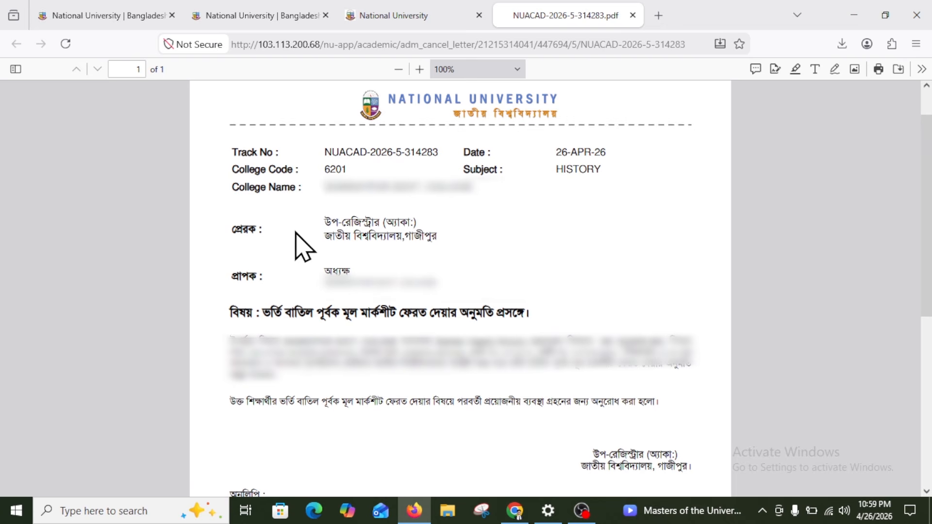
{"action": "double_click", "coordinate": [238, 228]}
{"action": "left_click_drag", "start_coordinate": [303, 238], "coordinate": [451, 250]}
{"action": "left_click", "coordinate": [383, 233]}
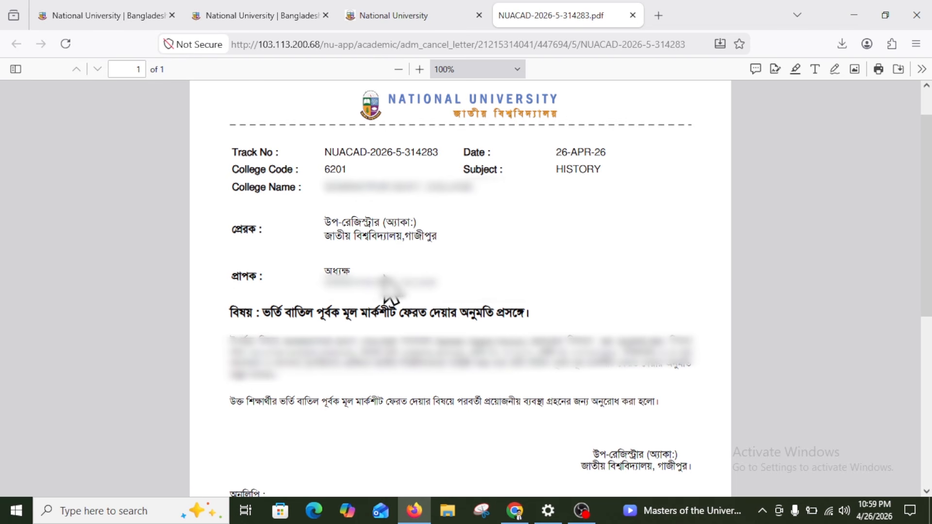
Select the recipient college and অধ্যক্ষ title and the subject line, then return to the dashboard tab
{"action": "left_click_drag", "start_coordinate": [429, 270], "coordinate": [209, 285]}
{"action": "left_click", "coordinate": [247, 274]}
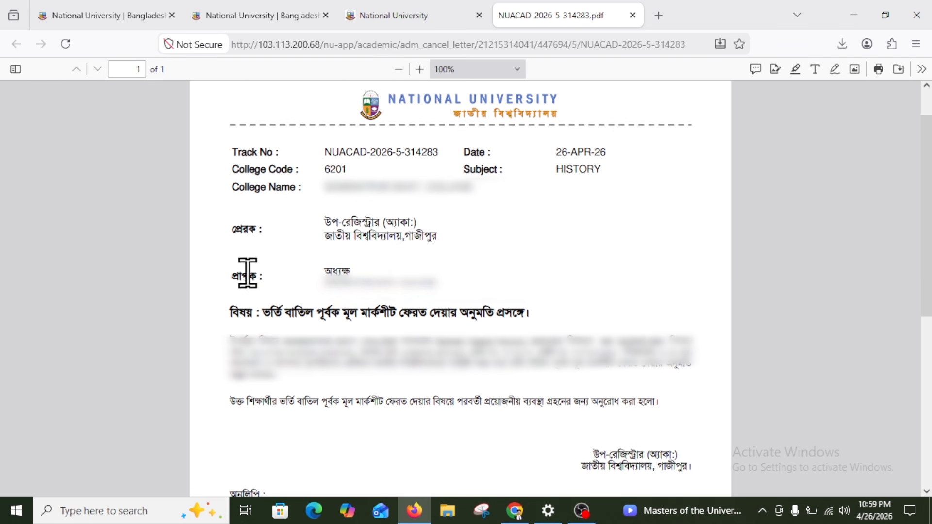
{"action": "left_click_drag", "start_coordinate": [328, 269], "coordinate": [397, 269]}
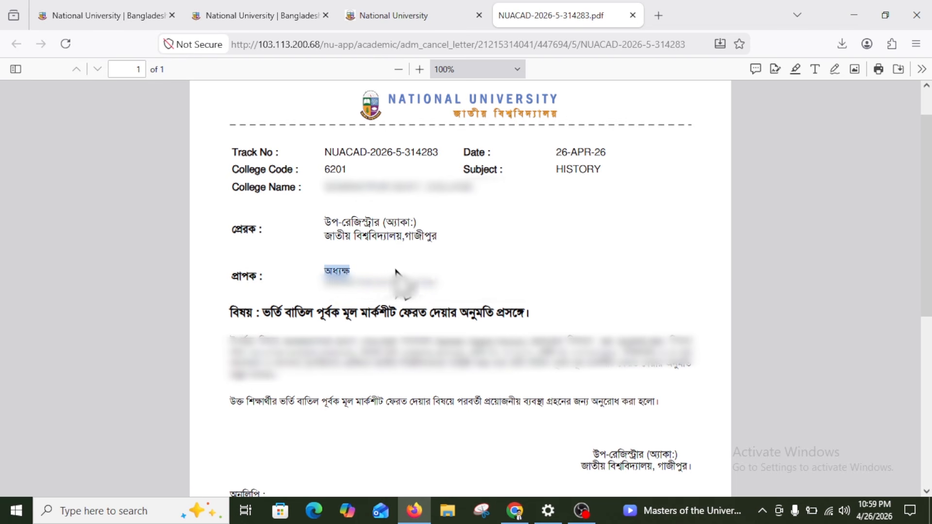
{"action": "left_click", "coordinate": [433, 286]}
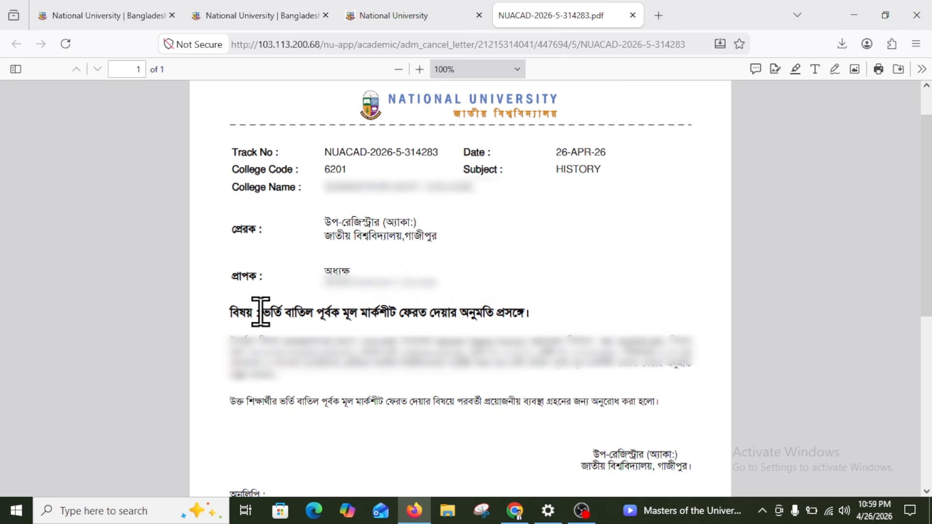
{"action": "left_click_drag", "start_coordinate": [261, 312], "coordinate": [534, 313]}
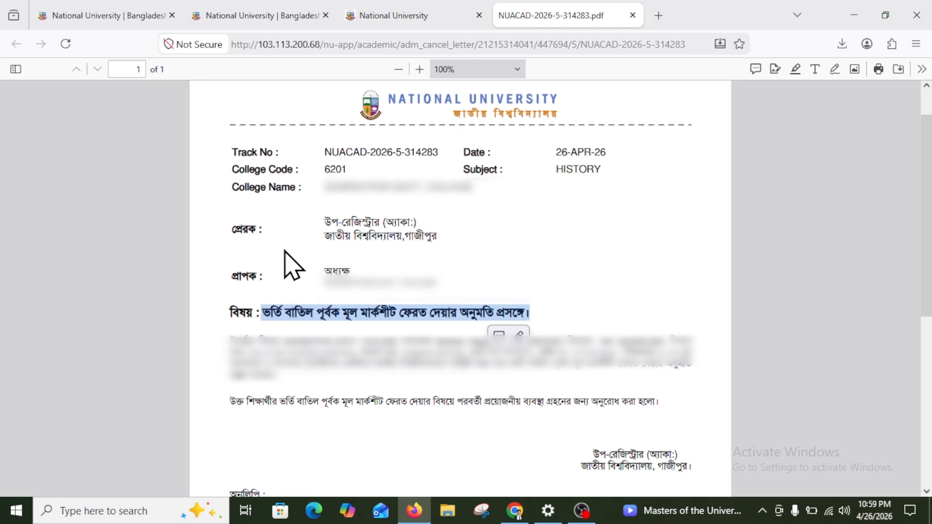
{"action": "left_click", "coordinate": [394, 15]}
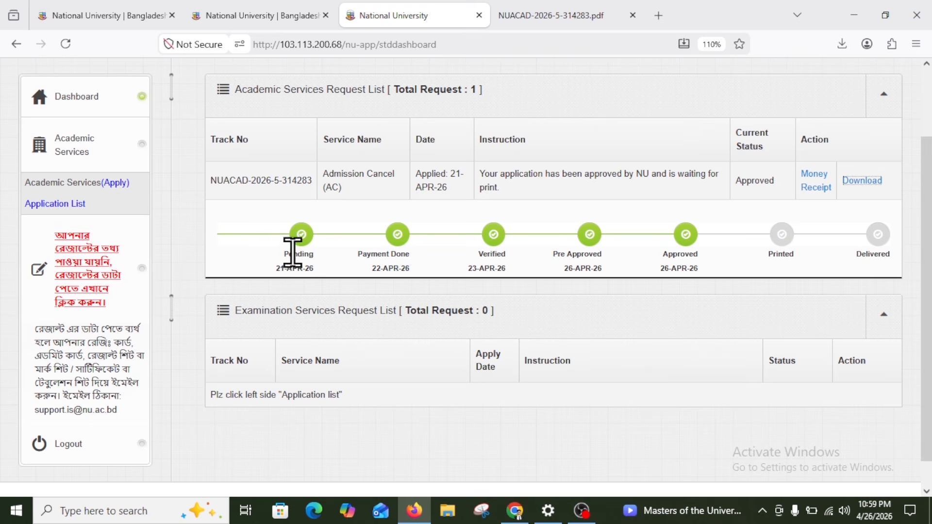
Select the first stage labels and dates and the request's service row text
{"action": "left_click_drag", "start_coordinate": [291, 253], "coordinate": [264, 265]}
{"action": "left_click", "coordinate": [418, 263]}
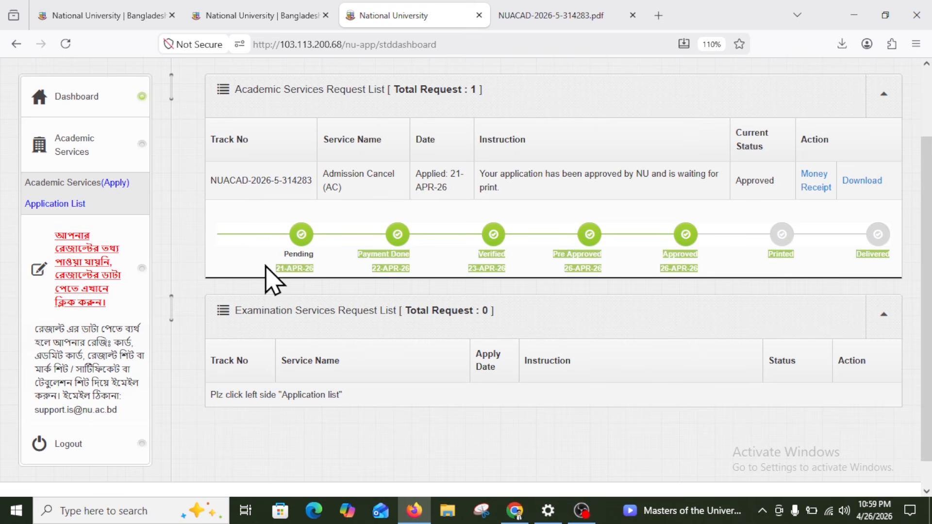
{"action": "left_click", "coordinate": [265, 264]}
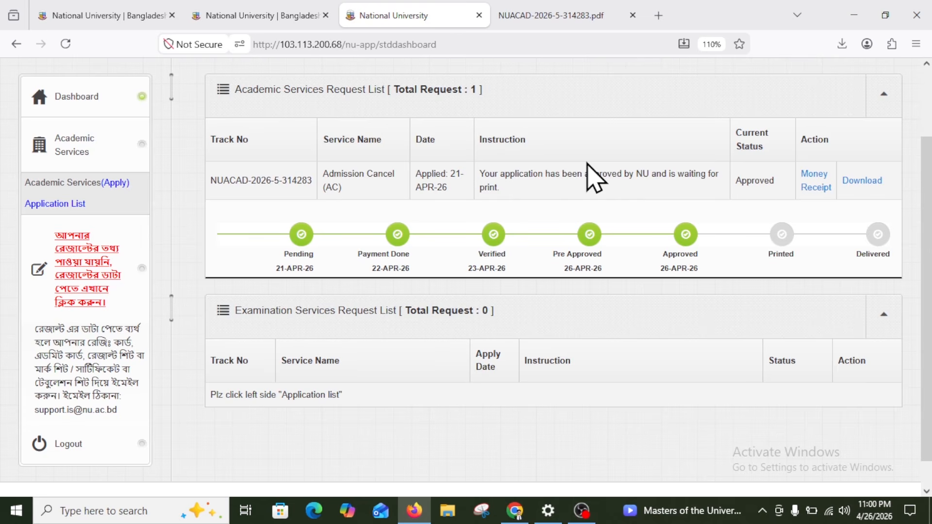
{"action": "mouse_move", "coordinate": [204, 186]}
{"action": "left_mouse_down"}
{"action": "mouse_move", "coordinate": [444, 183]}
{"action": "mouse_move", "coordinate": [512, 202]}
{"action": "mouse_move", "coordinate": [210, 187]}
{"action": "left_mouse_up"}
{"action": "left_click", "coordinate": [210, 186]}
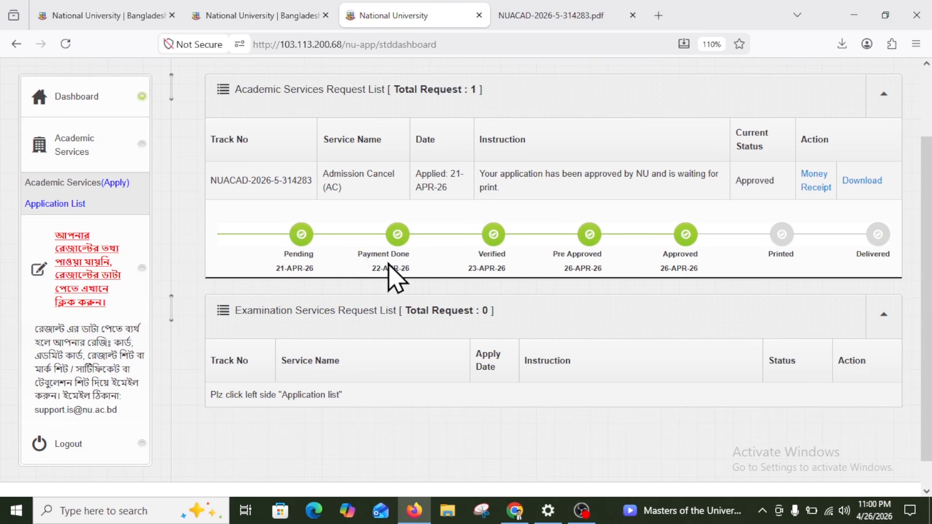
Select the timeline stages from Pending through Delivered, then the Approved stage and its date
{"action": "left_click_drag", "start_coordinate": [283, 254], "coordinate": [893, 249]}
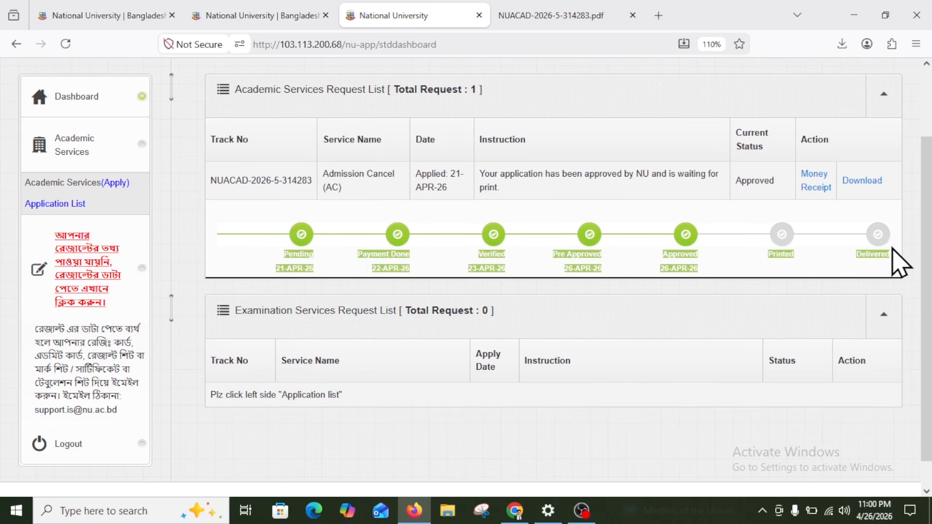
{"action": "left_click", "coordinate": [695, 267]}
{"action": "left_click_drag", "start_coordinate": [703, 268], "coordinate": [894, 261]}
{"action": "left_click", "coordinate": [893, 254]}
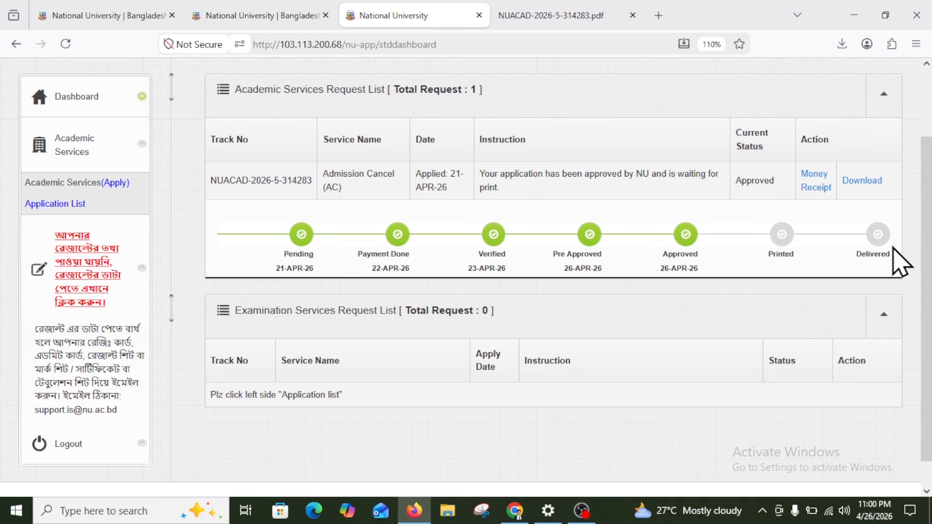
{"action": "left_click_drag", "start_coordinate": [659, 258], "coordinate": [700, 278]}
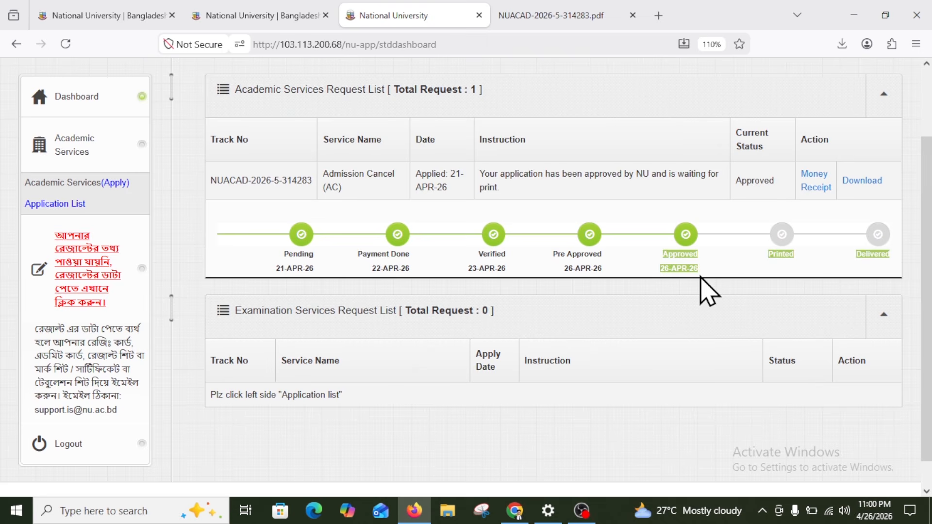
{"action": "left_click", "coordinate": [702, 268]}
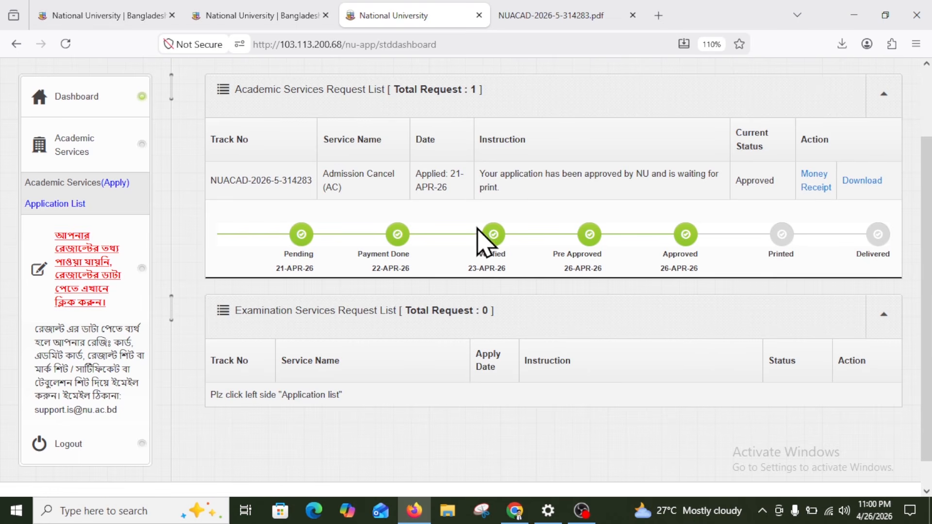
{"action": "left_click_drag", "start_coordinate": [480, 174], "coordinate": [522, 208]}
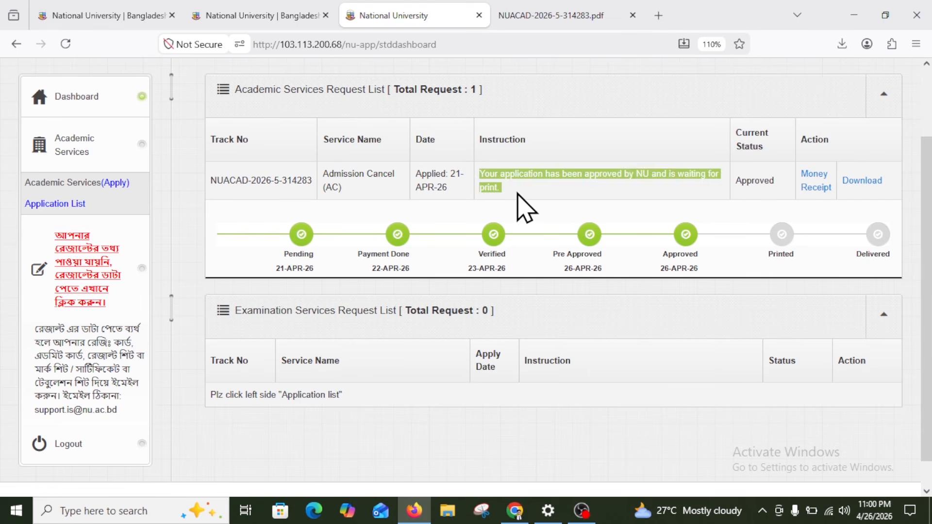
{"action": "left_click", "coordinate": [524, 208]}
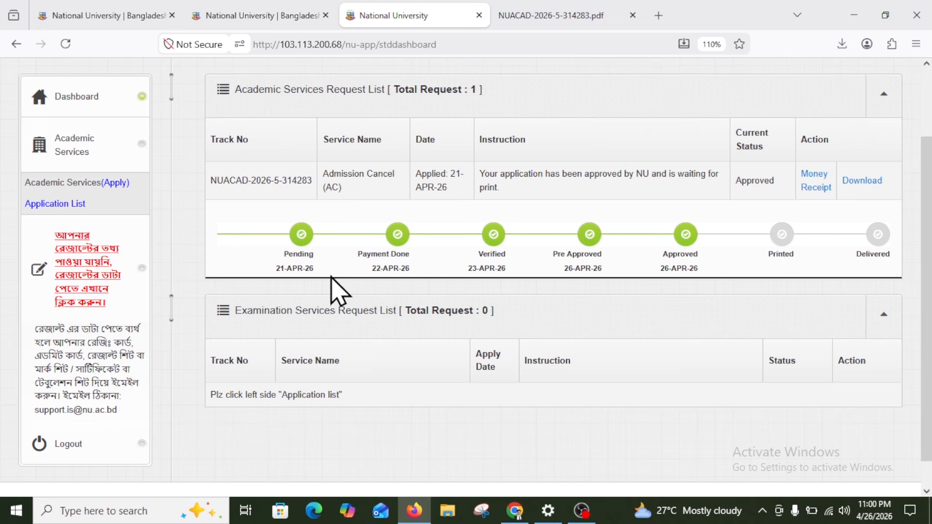
{"action": "left_click", "coordinate": [256, 3]}
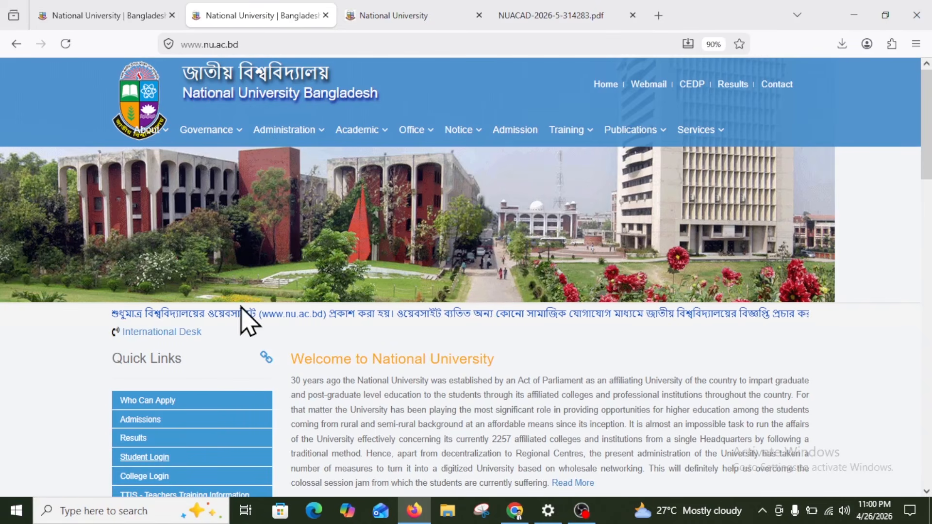